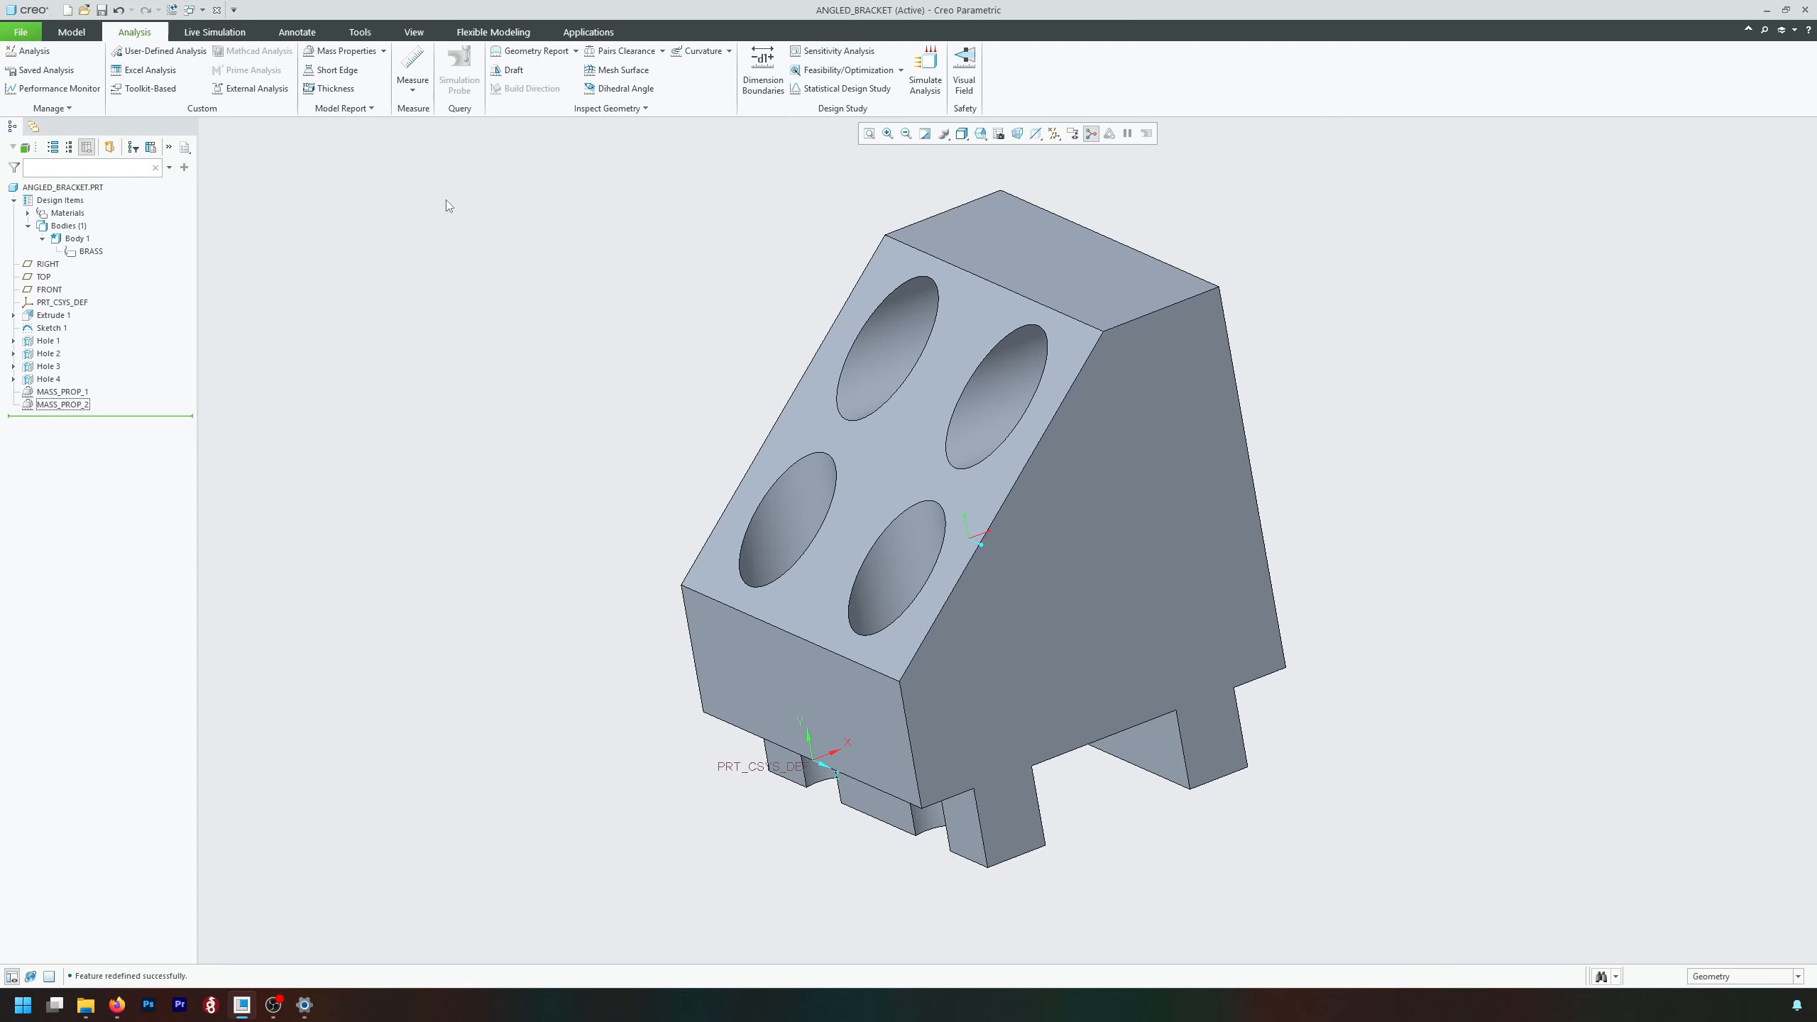
# Open the bracket's mass properties definition from its model properties.
pyautogui.click(20, 32)
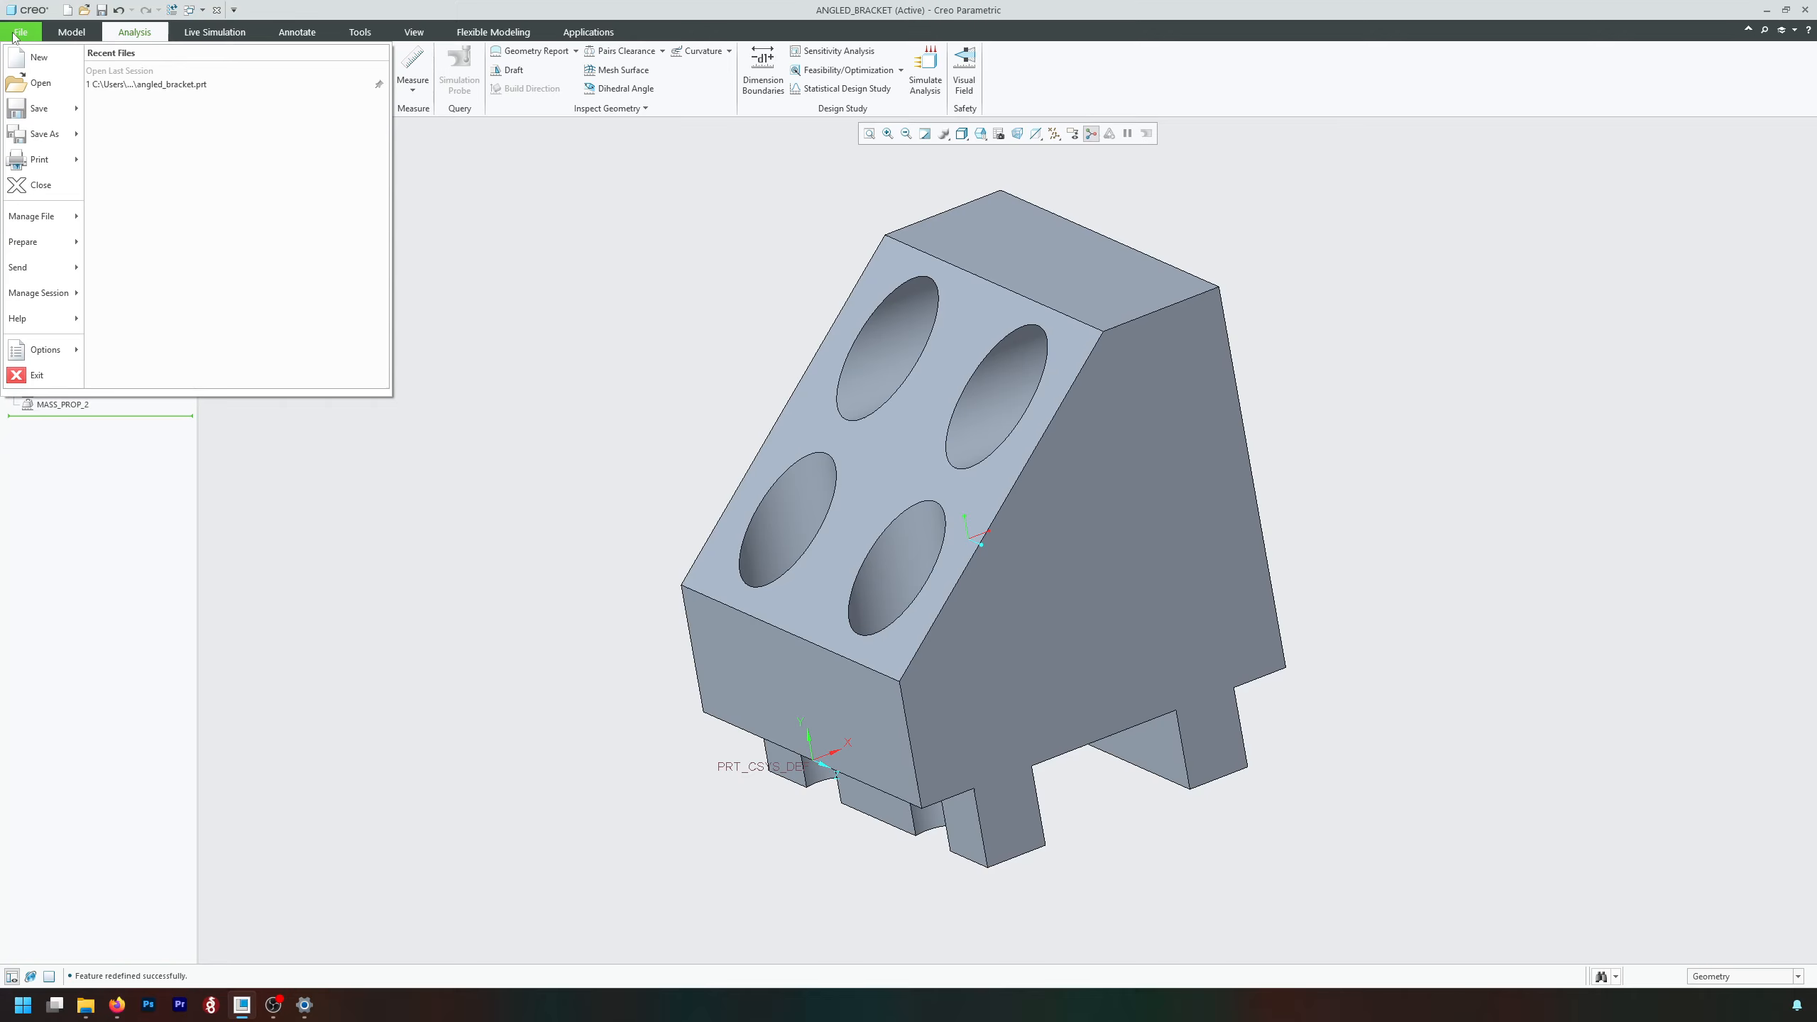
pyautogui.moveTo(50, 247)
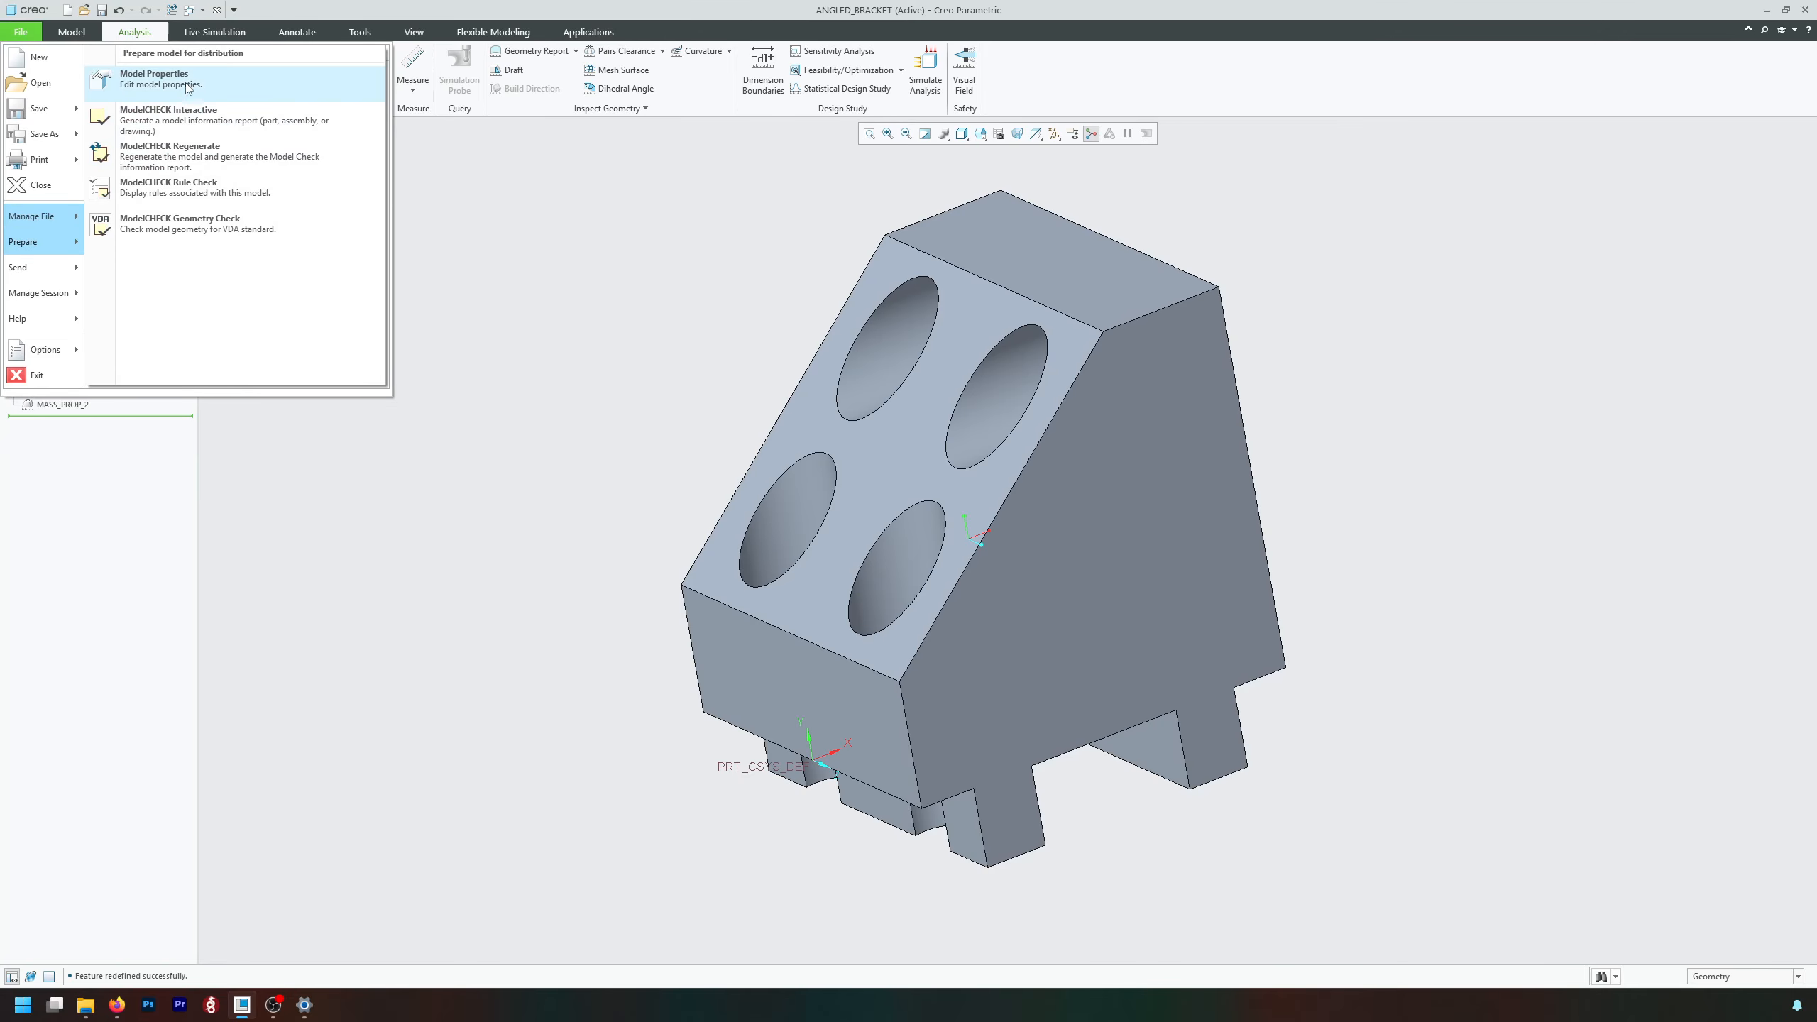
pyautogui.click(143, 80)
pyautogui.moveTo(410, 141); pyautogui.dragTo(599, 142)
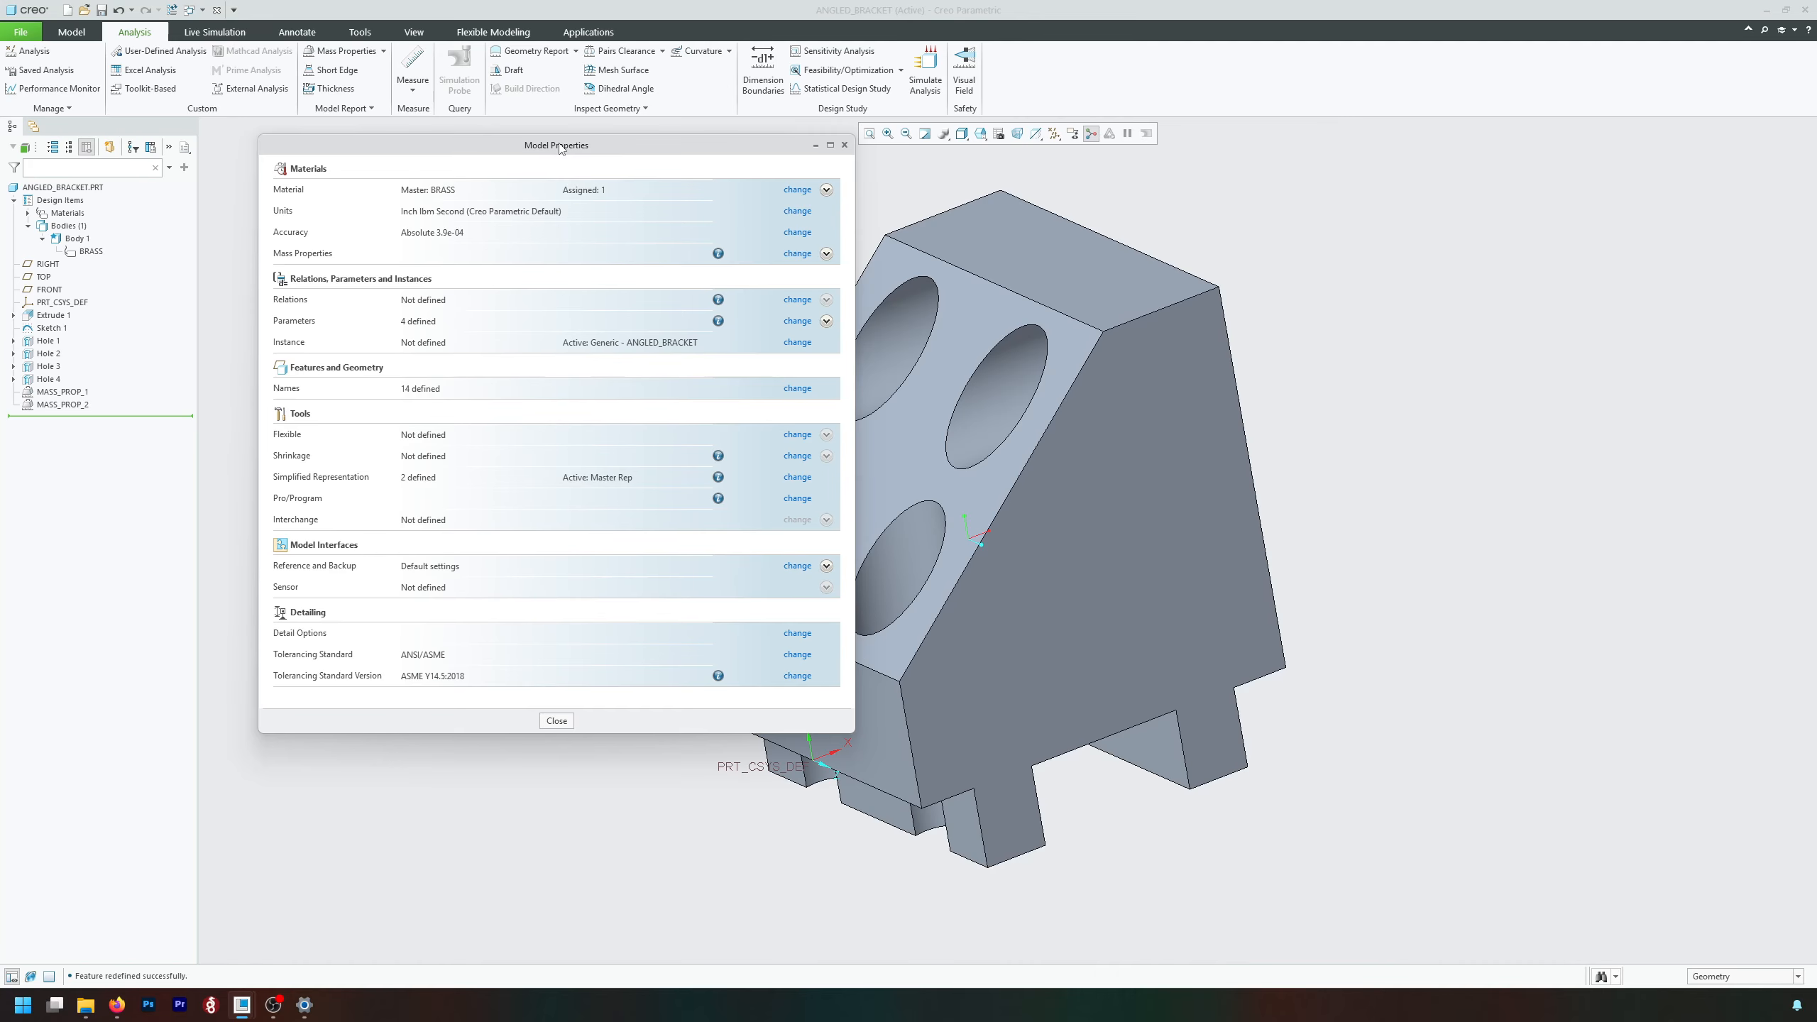
pyautogui.moveTo(560, 148); pyautogui.dragTo(514, 172)
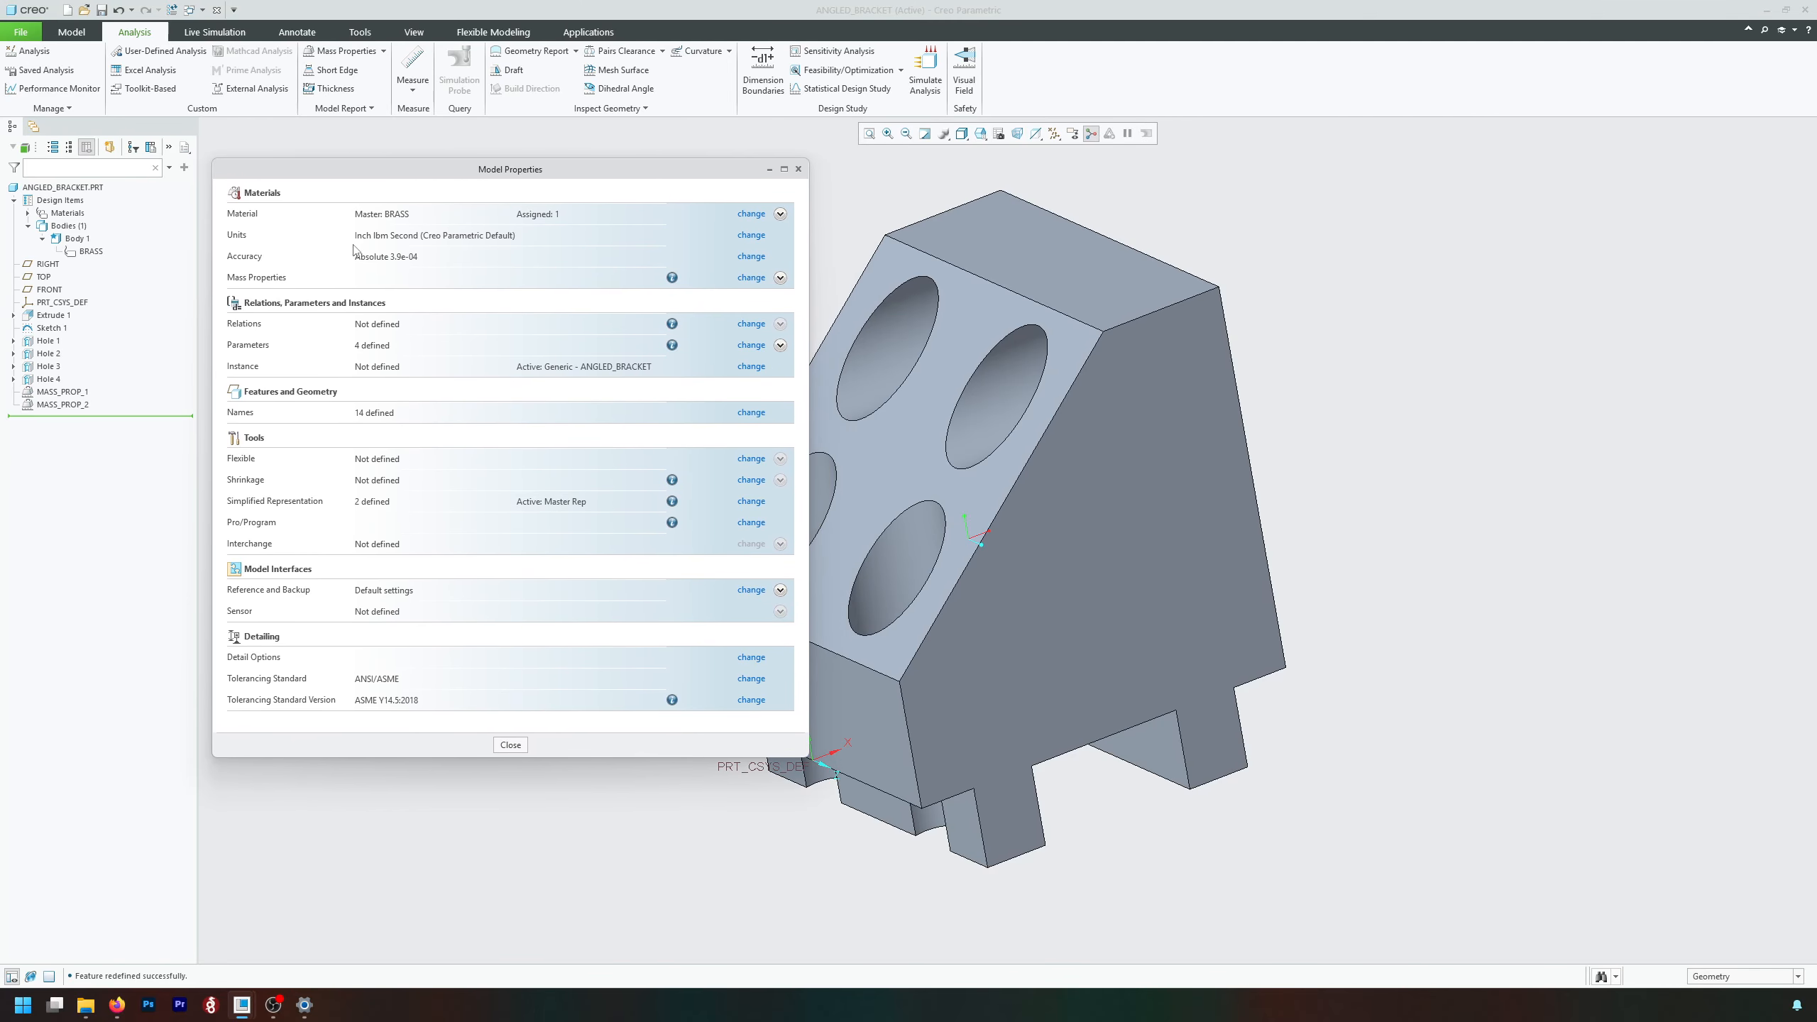
pyautogui.click(751, 278)
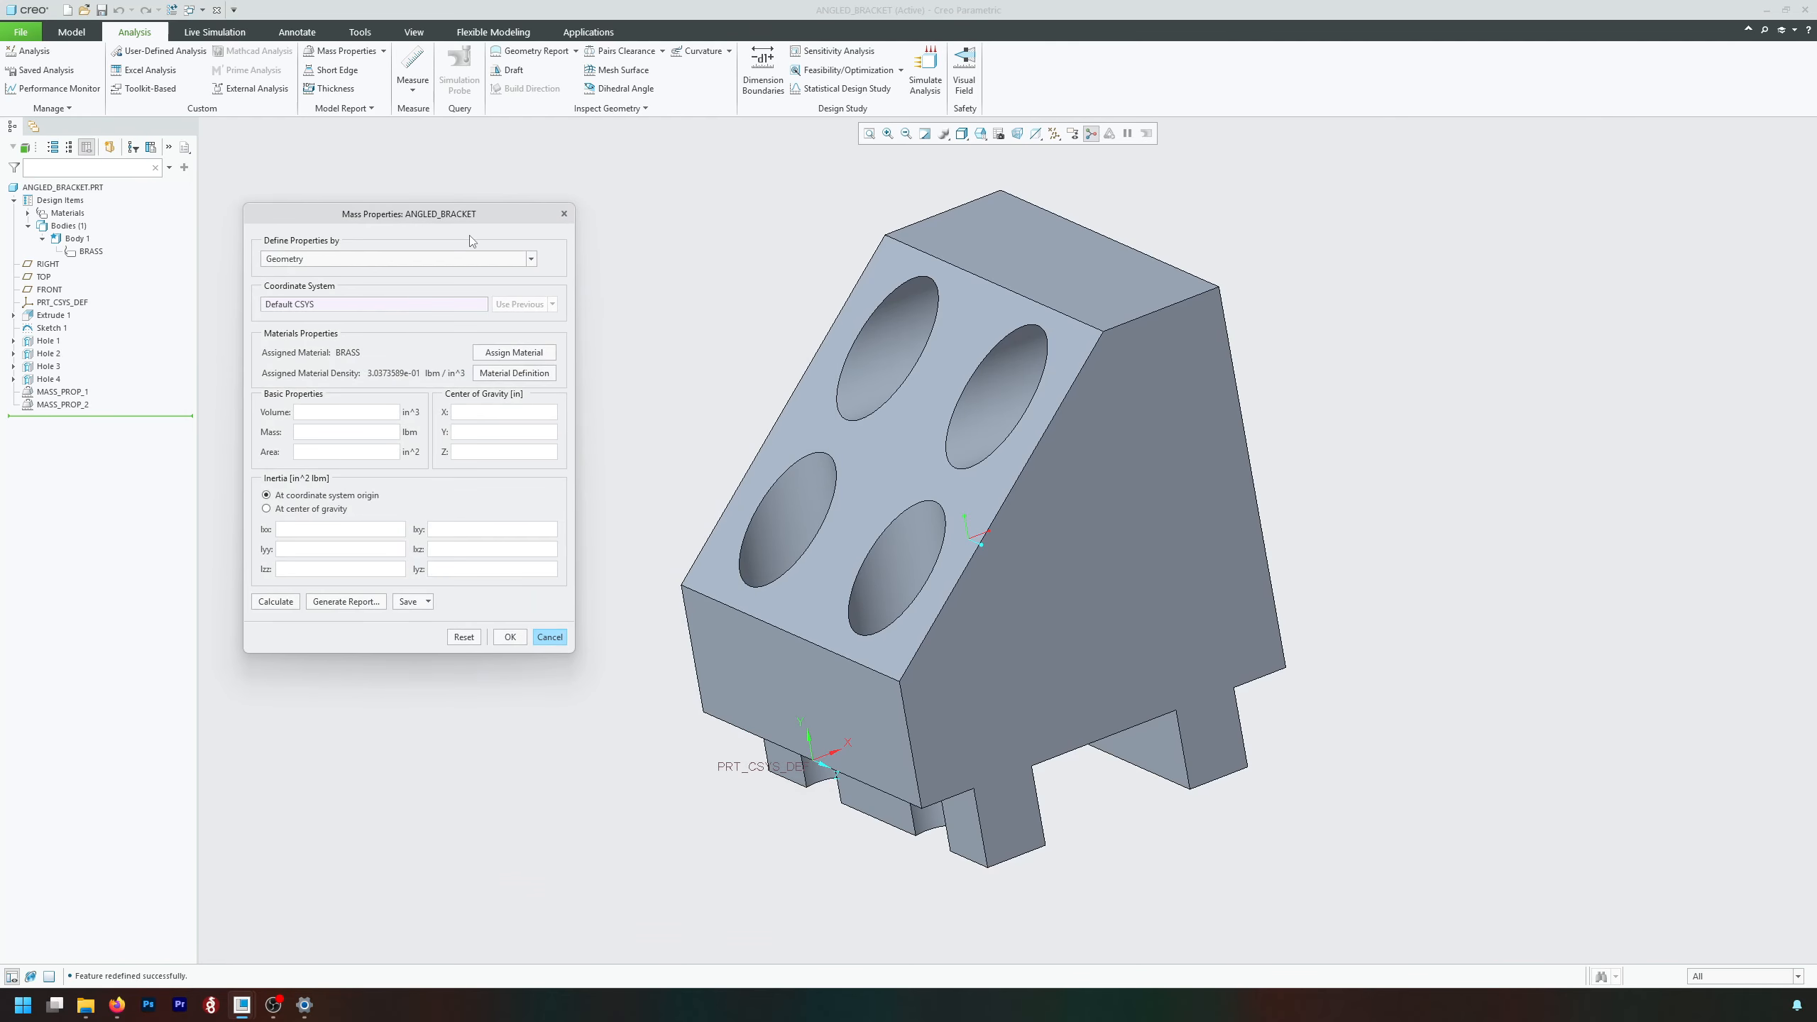
# Calculate the bracket's mass properties, defined by Geometry with the default coordinate system.
pyautogui.moveTo(414, 220); pyautogui.dragTo(494, 260)
pyautogui.click(415, 300)
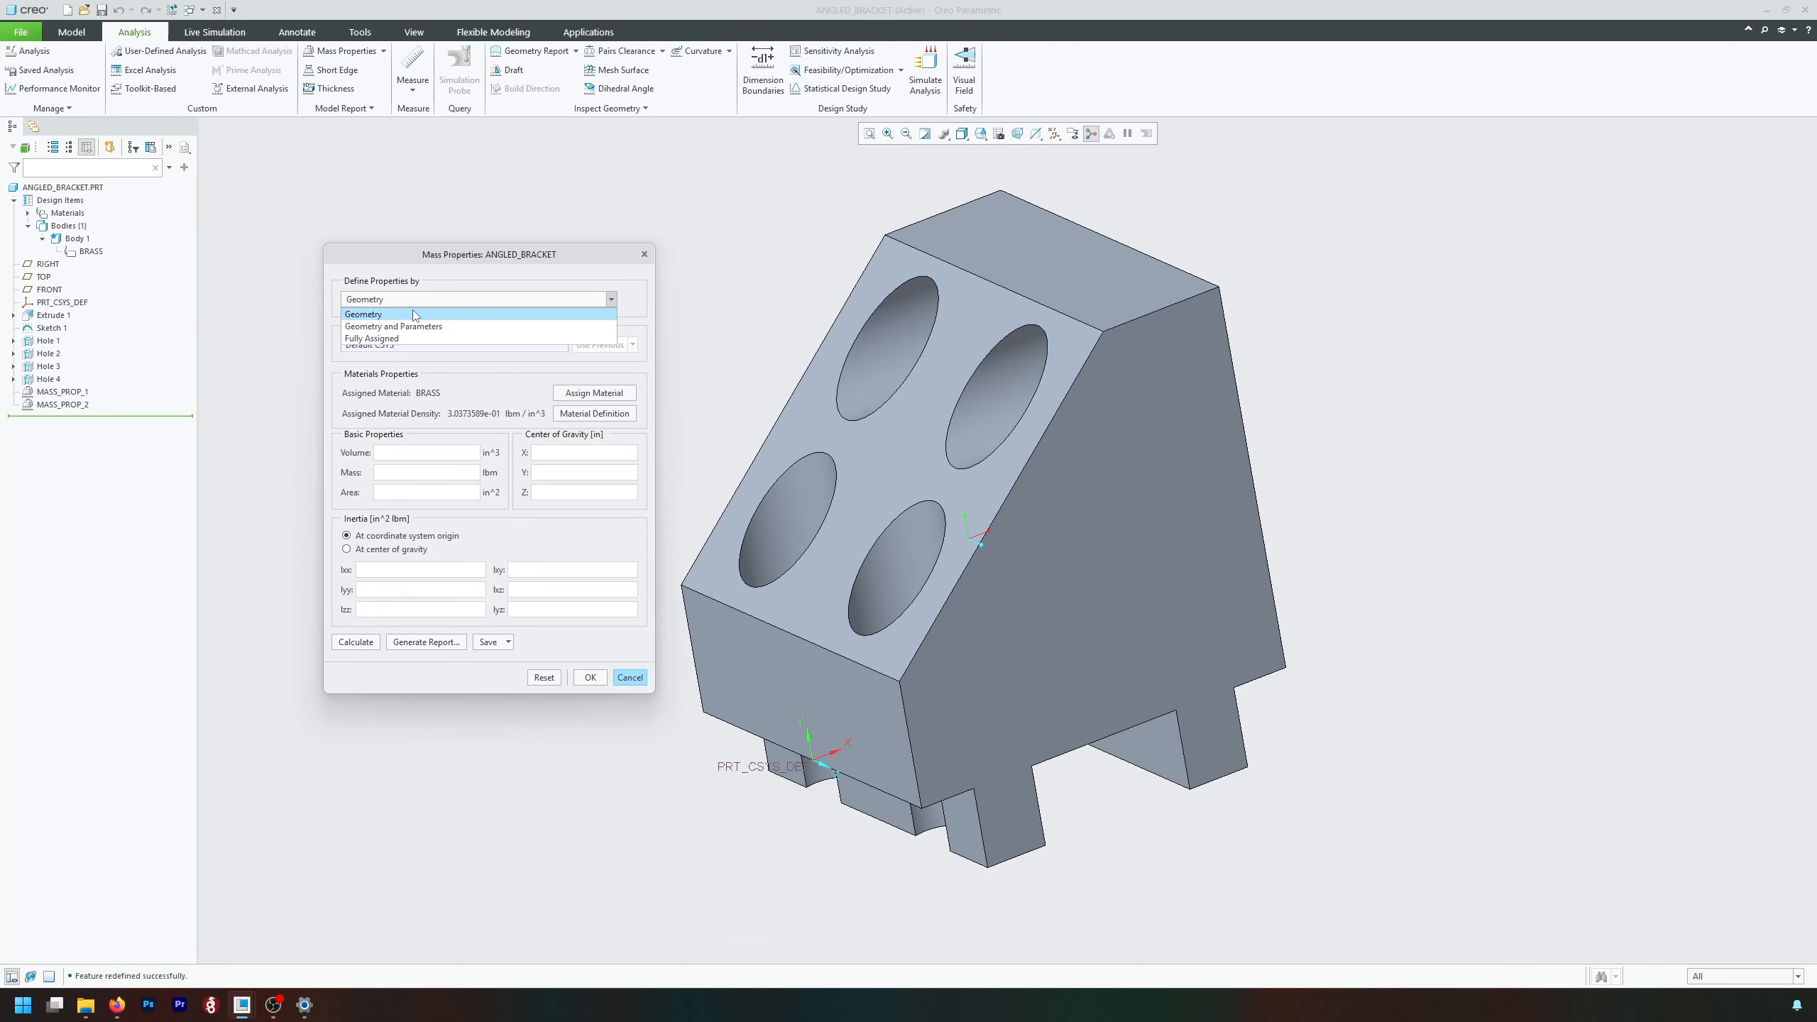
pyautogui.click(416, 315)
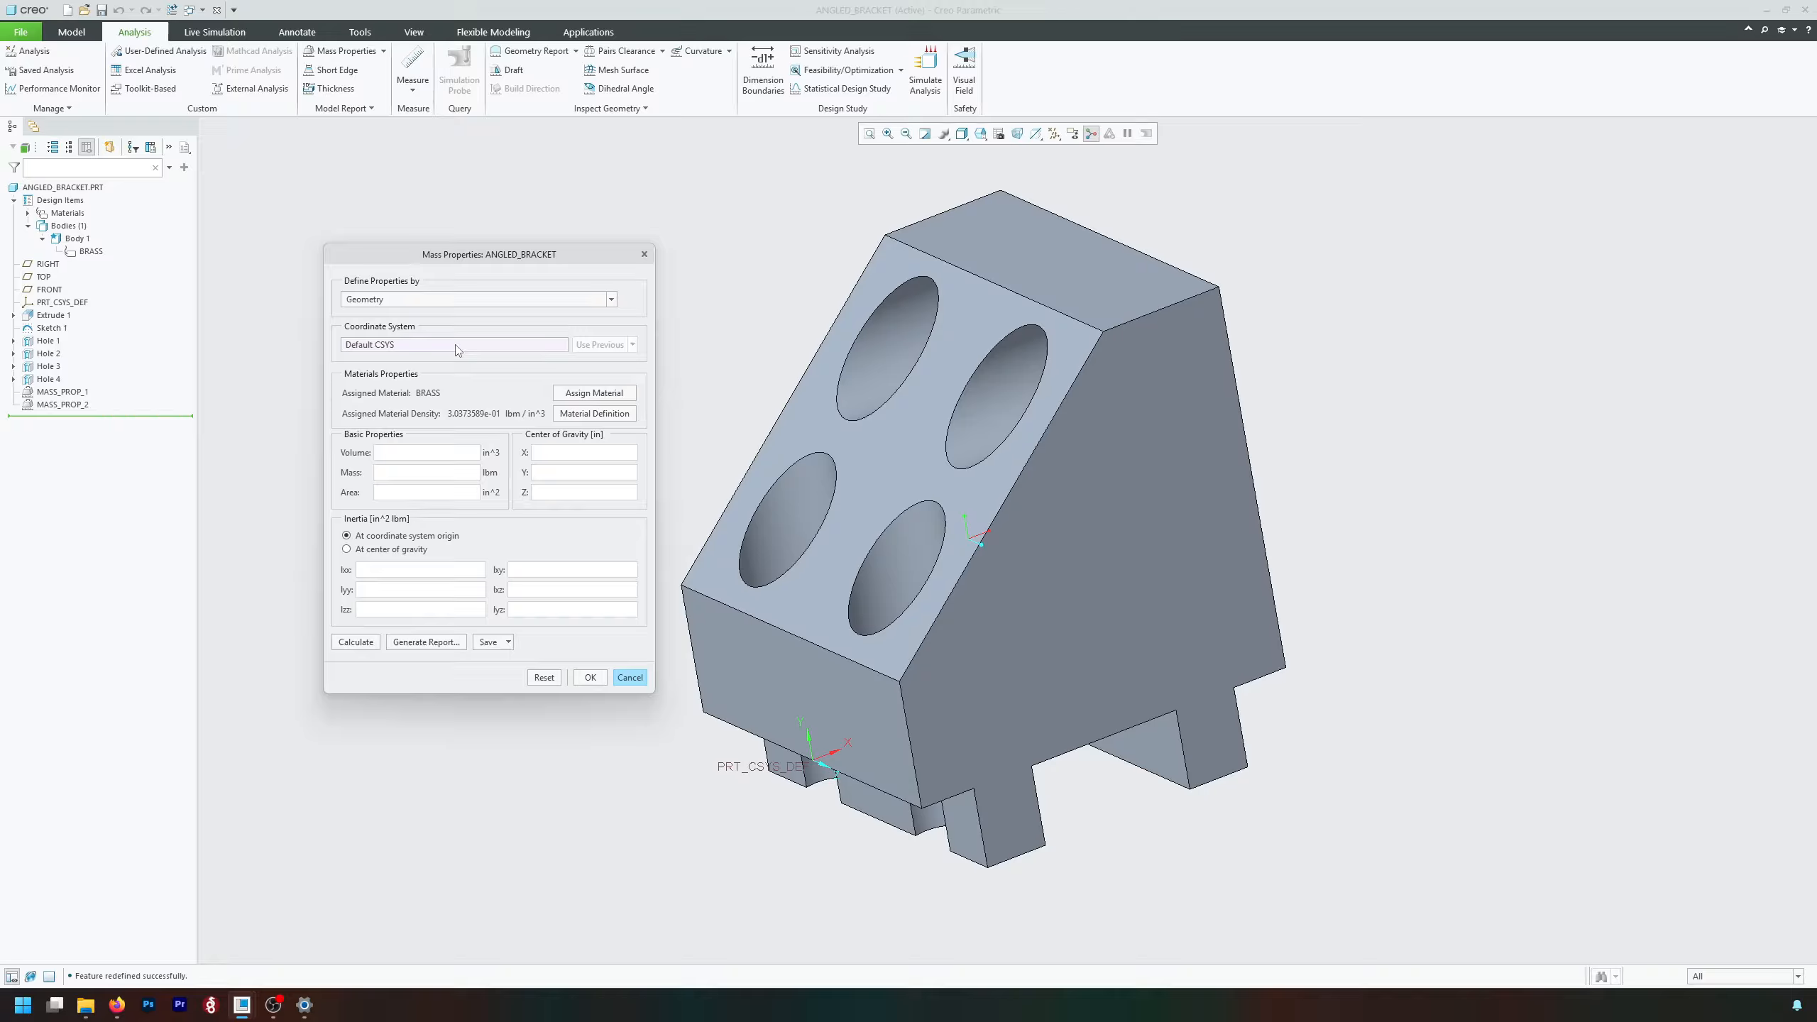
pyautogui.click(356, 642)
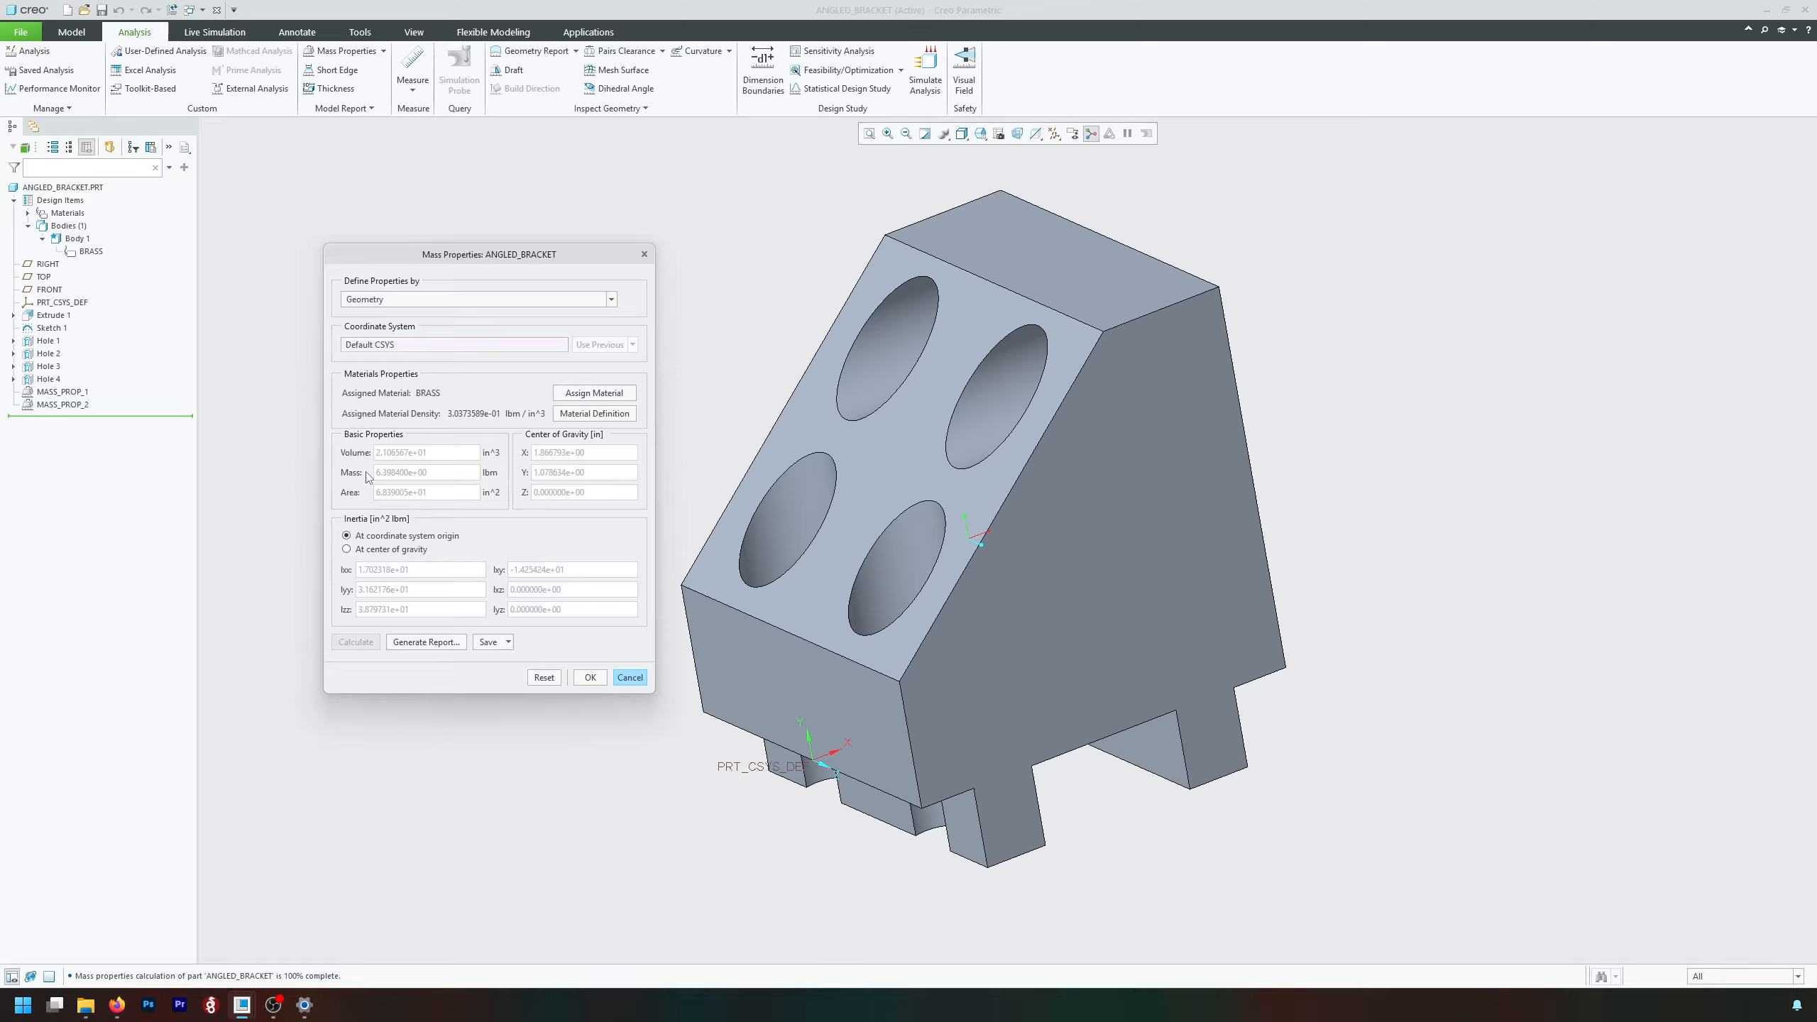
# Generate the mass properties report, review it, and accept and close the model properties.
pyautogui.click(430, 644)
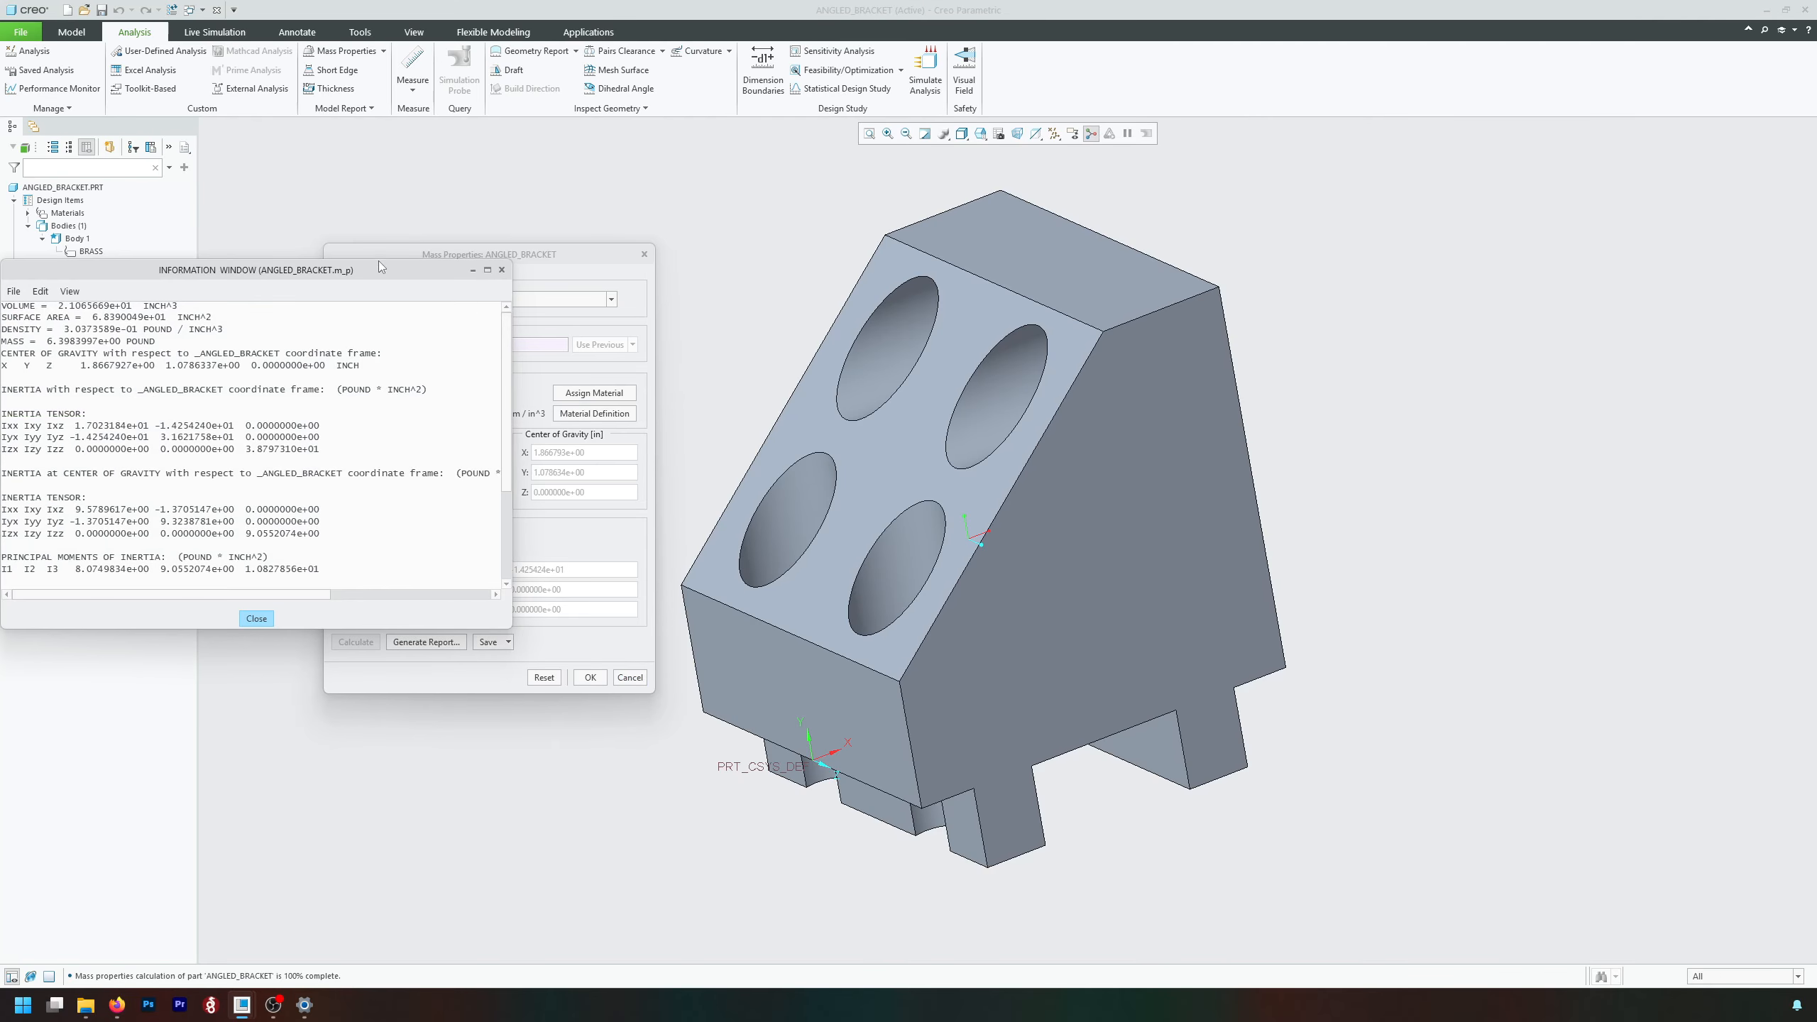
pyautogui.moveTo(378, 262); pyautogui.dragTo(718, 276)
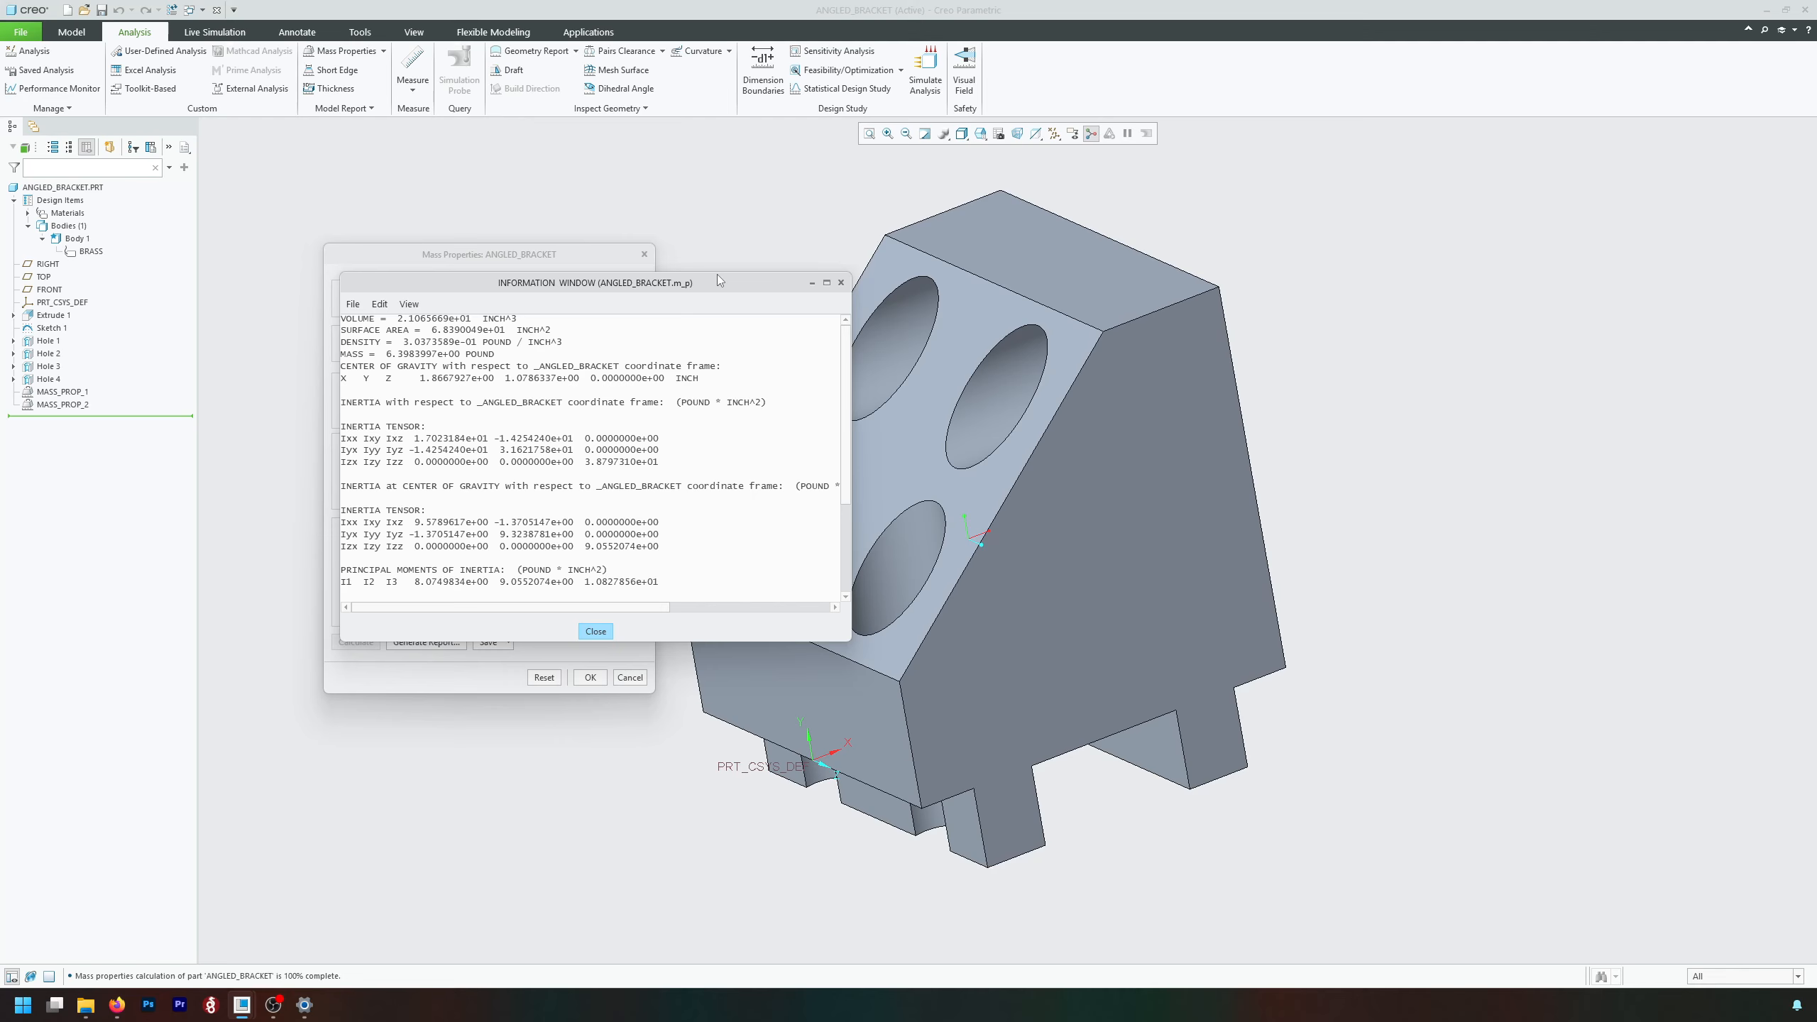
pyautogui.click(840, 282)
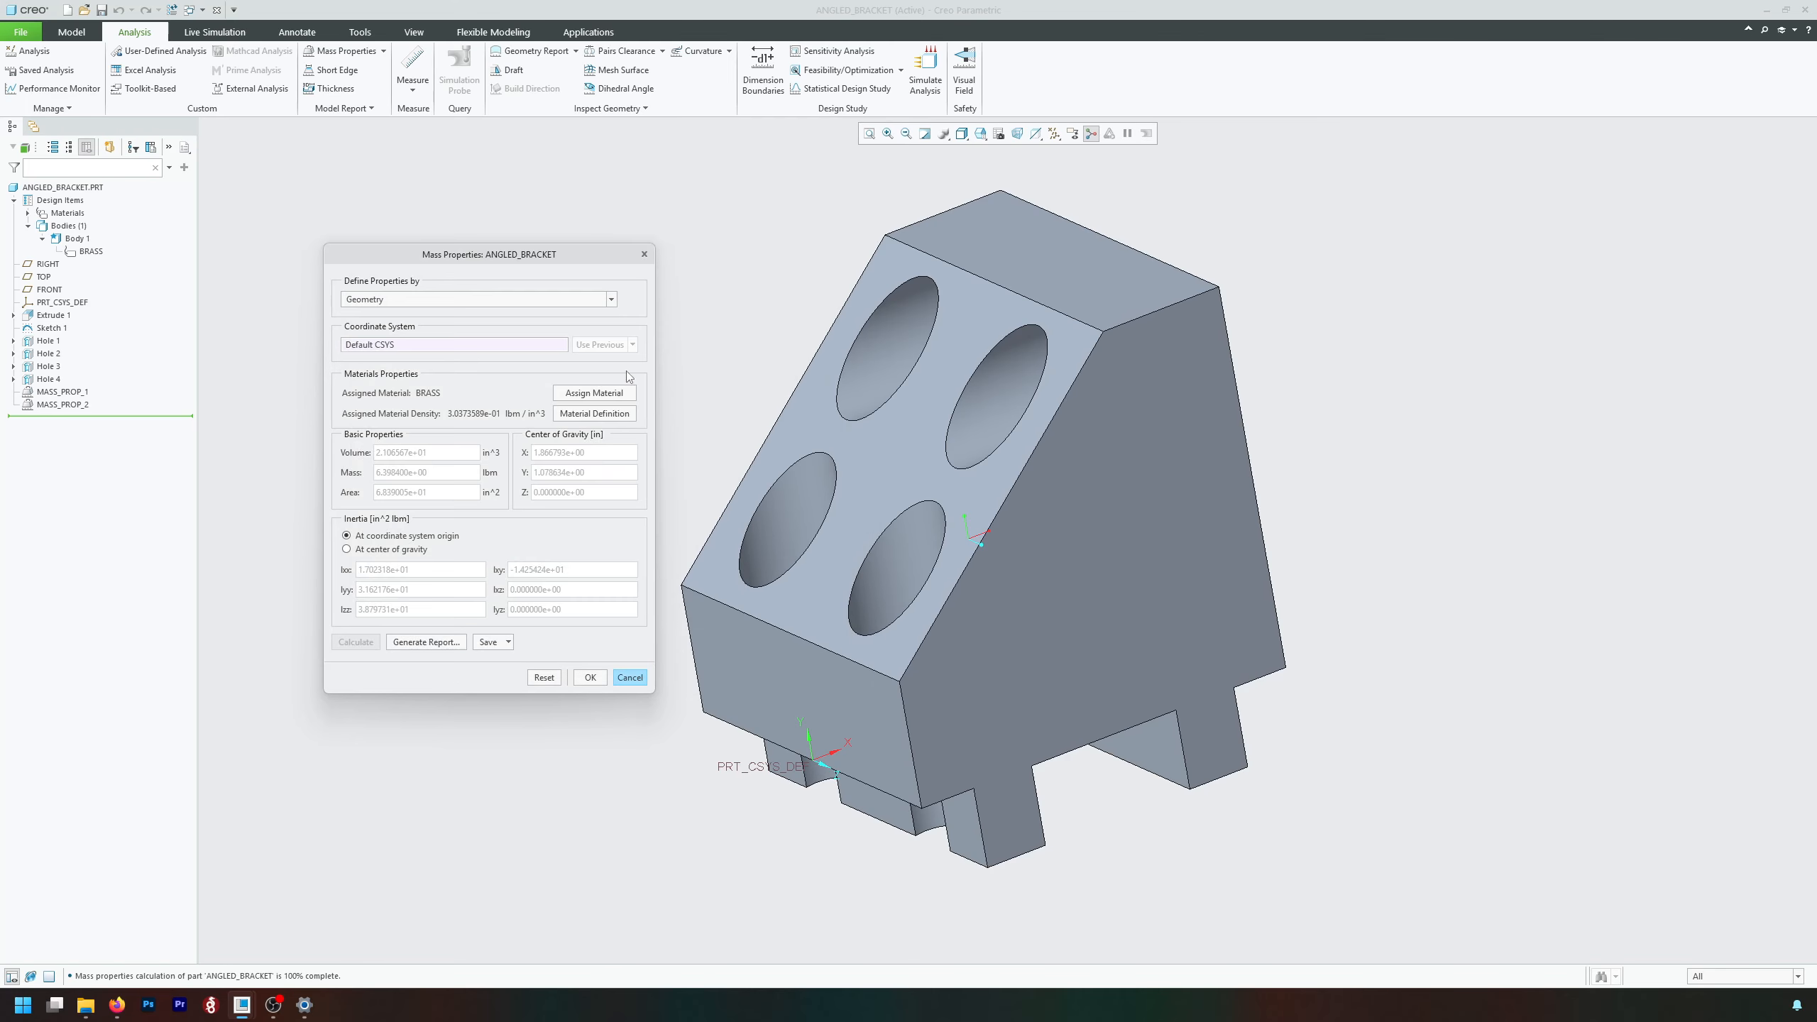
pyautogui.click(591, 678)
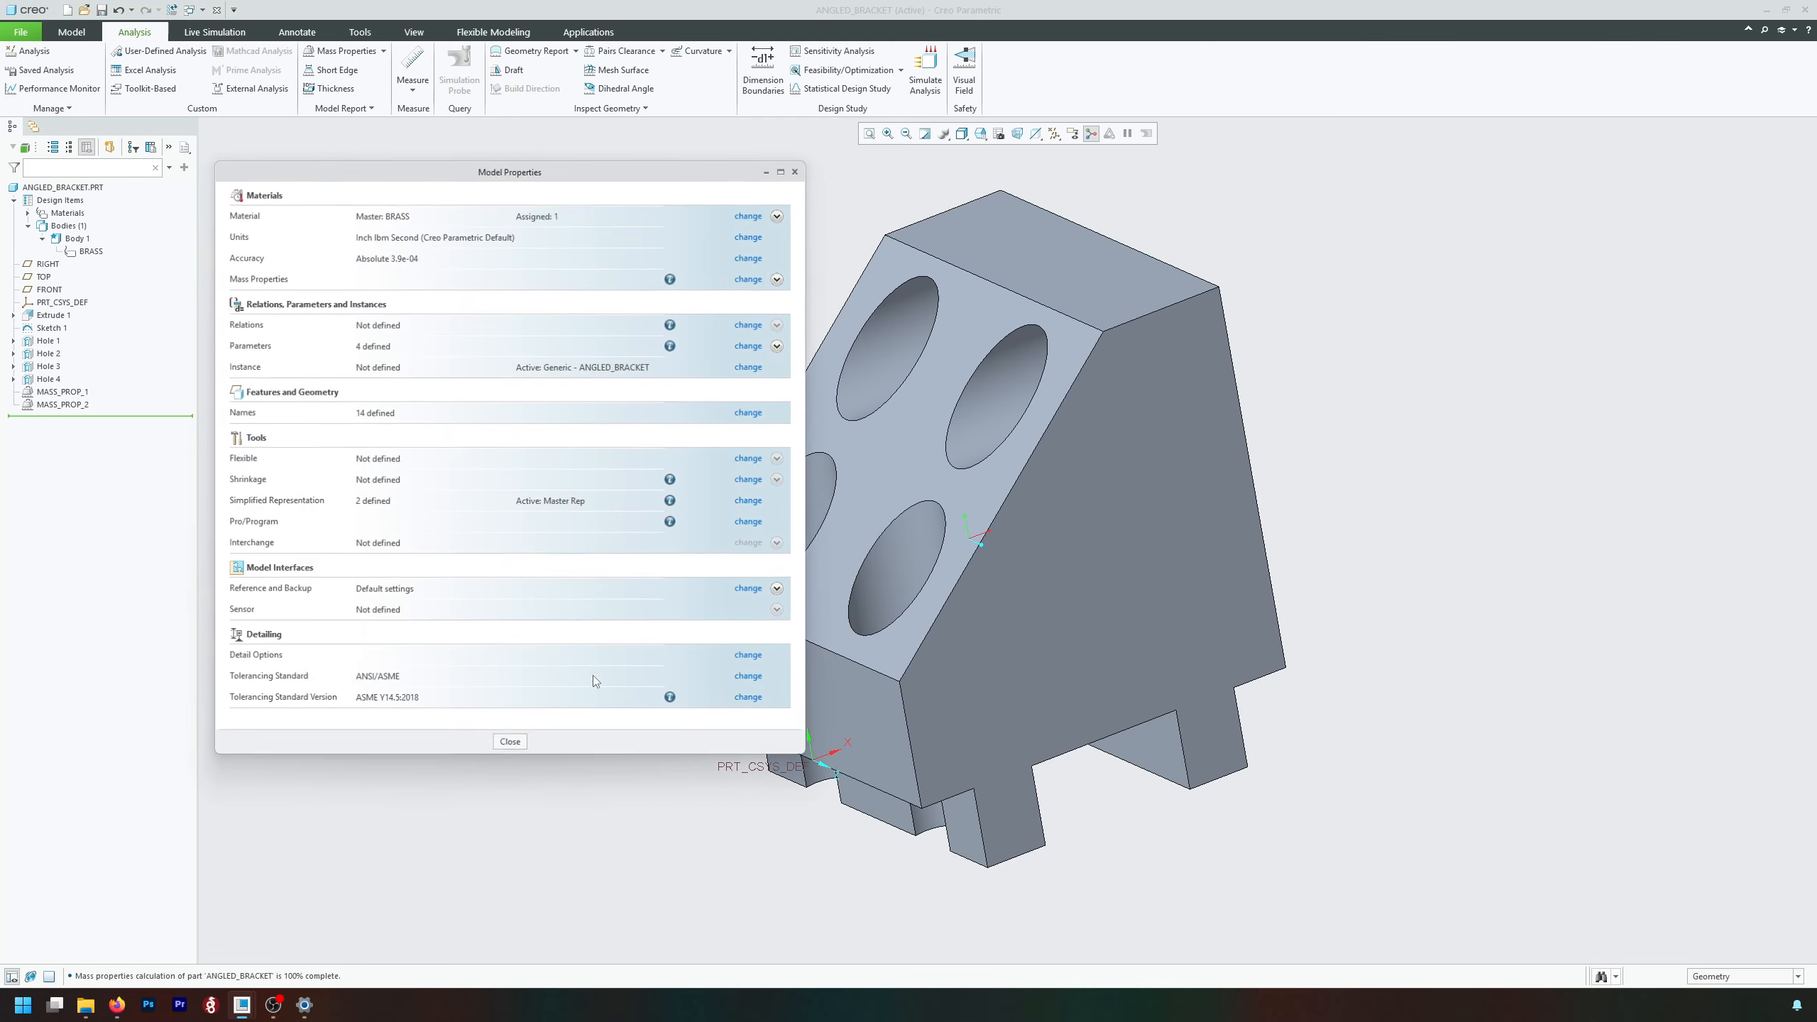
pyautogui.click(511, 745)
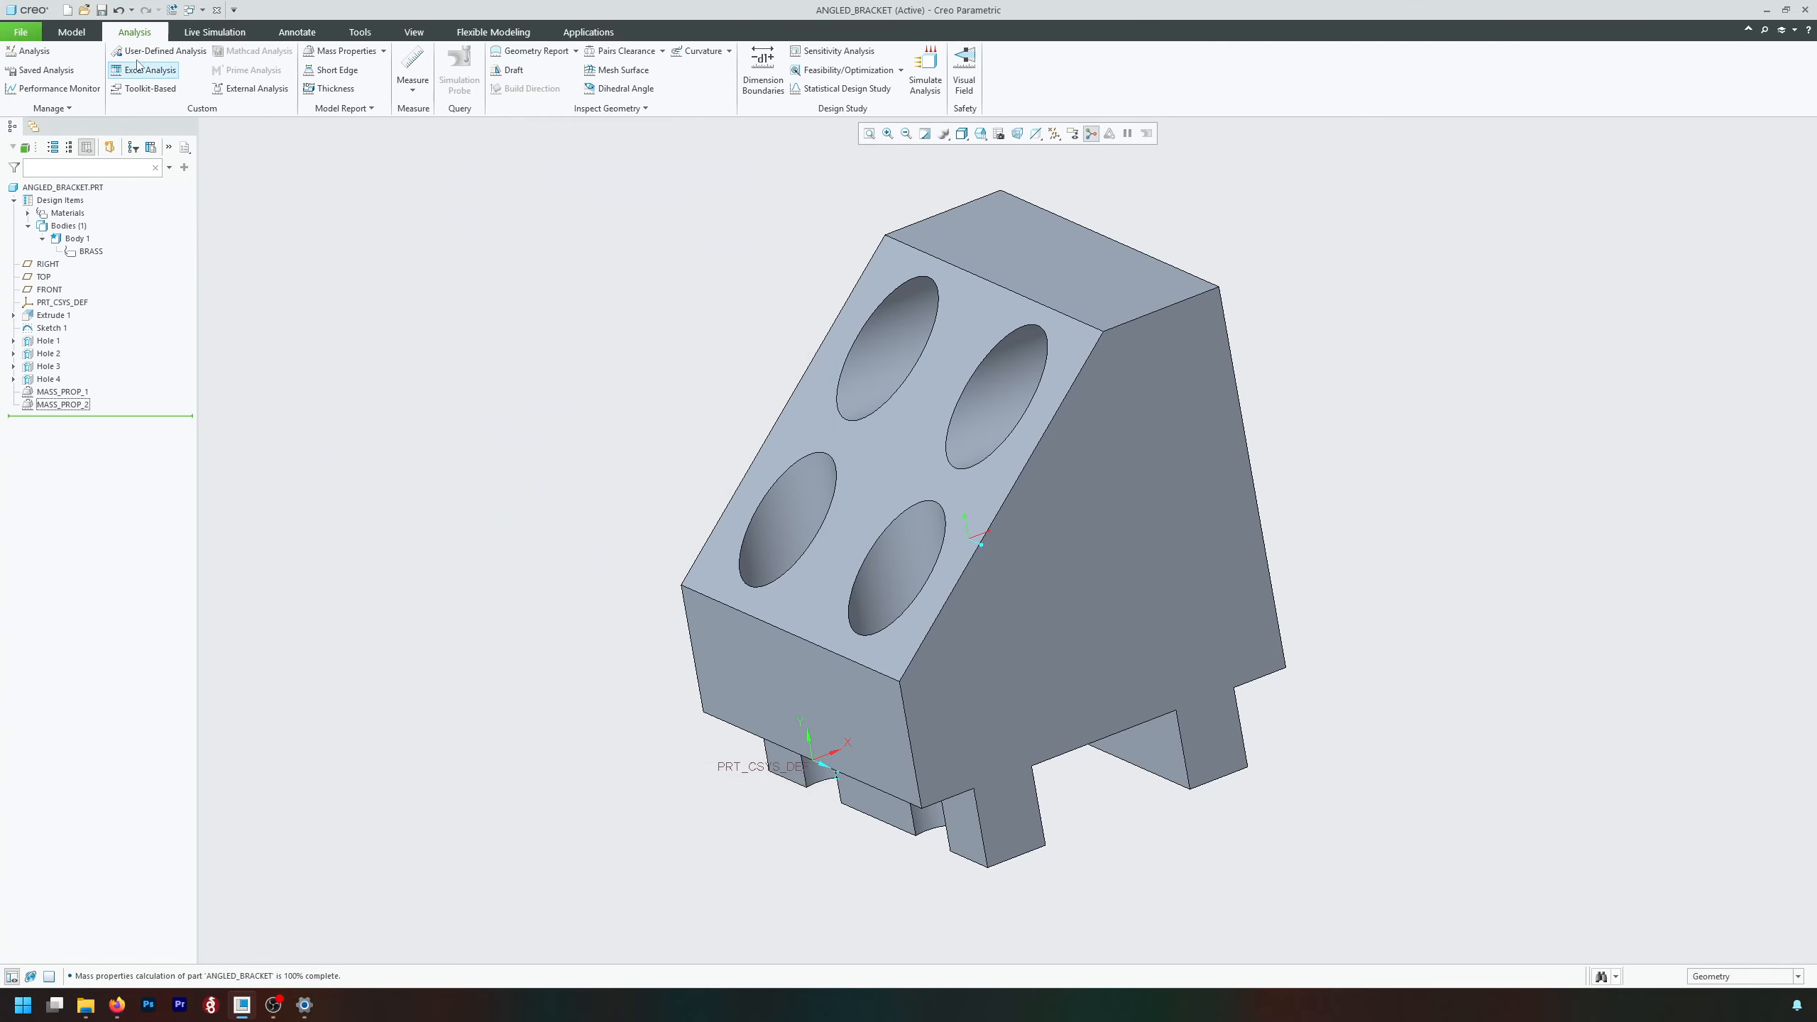
pyautogui.press('ctrl')
pyautogui.press('ctrl')
pyautogui.press('ctrl')
pyautogui.press('ctrl')
pyautogui.press('ctrl')
pyautogui.press('ctrl')
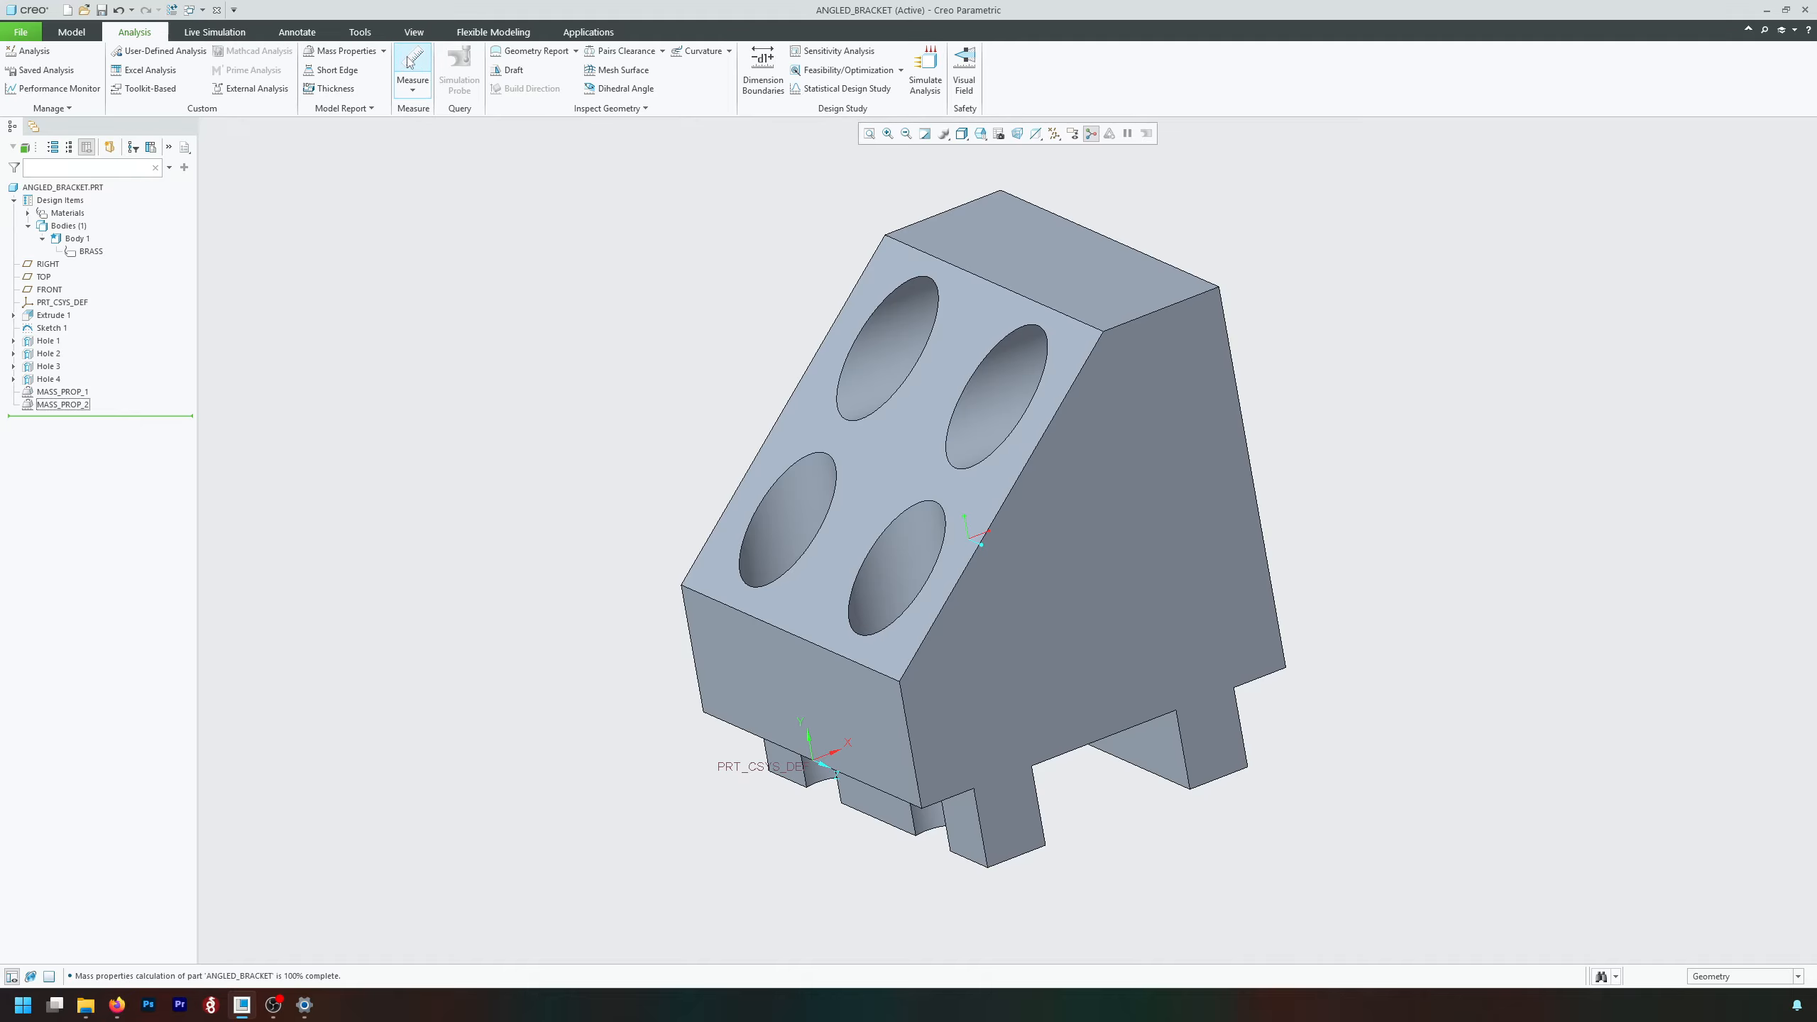
pyautogui.press('ctrl')
pyautogui.press('ctrl')
pyautogui.press('ctrl')
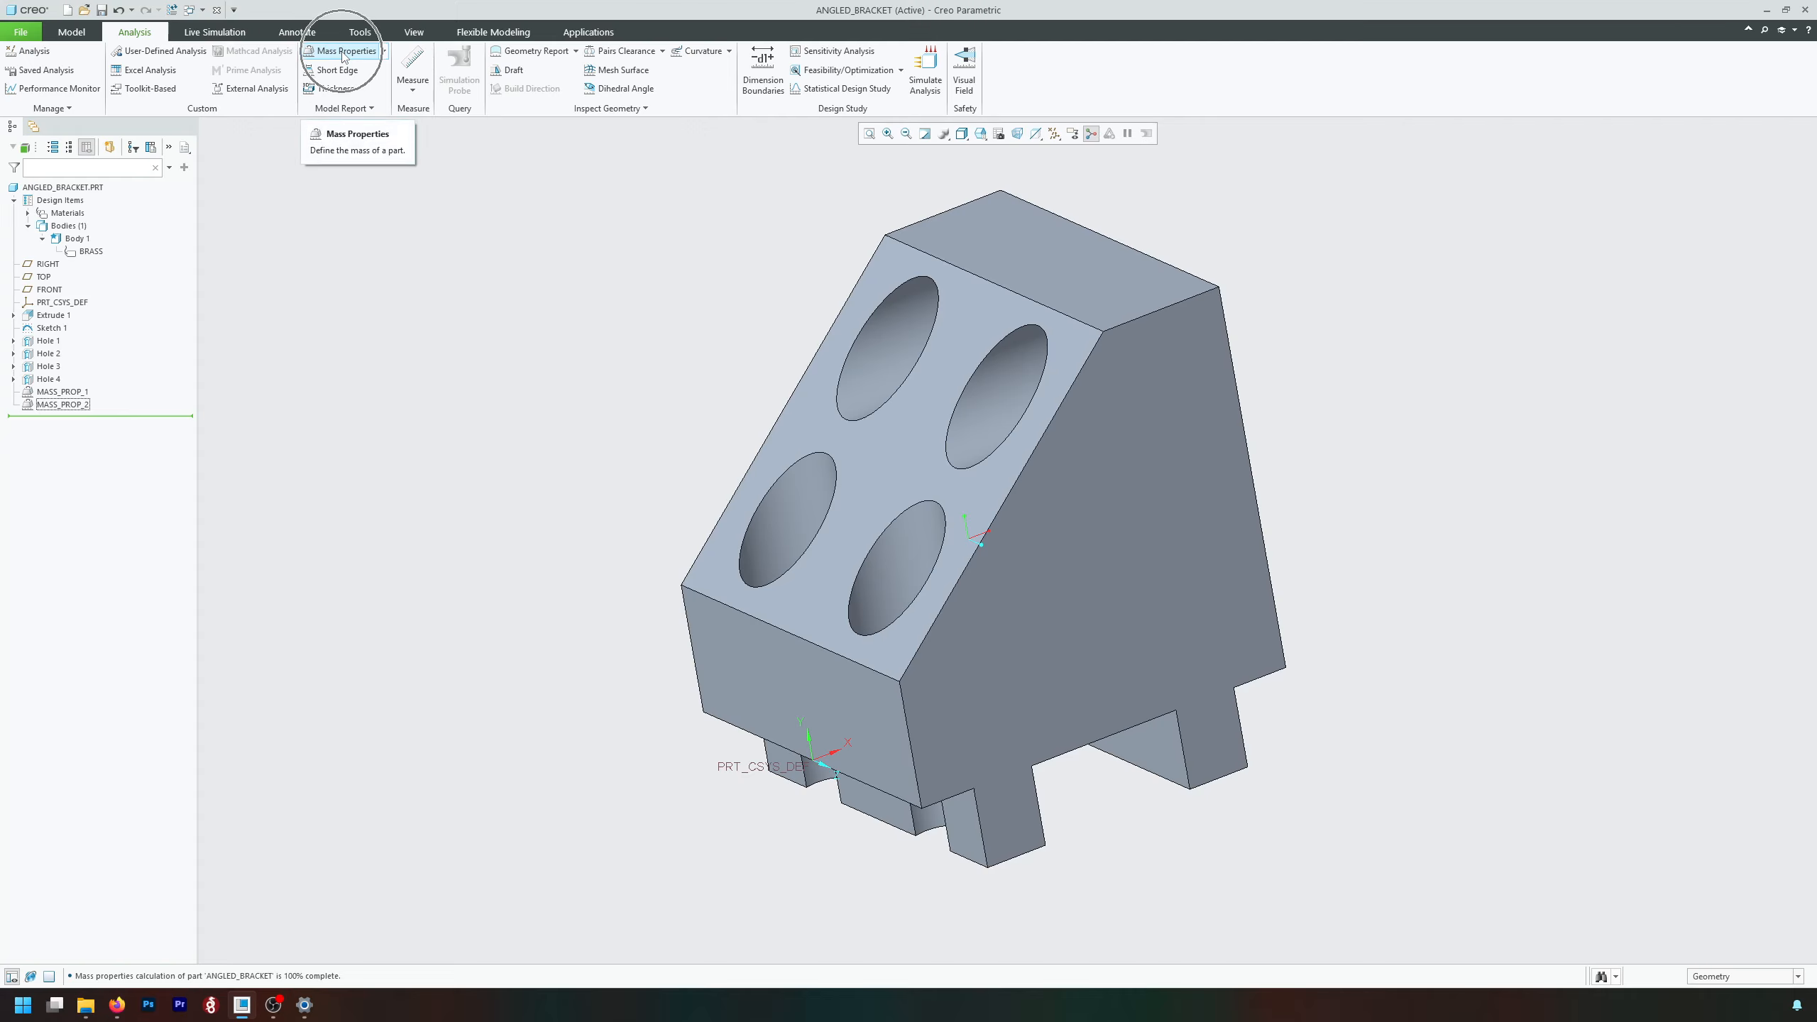
# Preview a Quick mass properties analysis of the solid geometry using the default coordinate system, and leave it without saving.
pyautogui.click(344, 56)
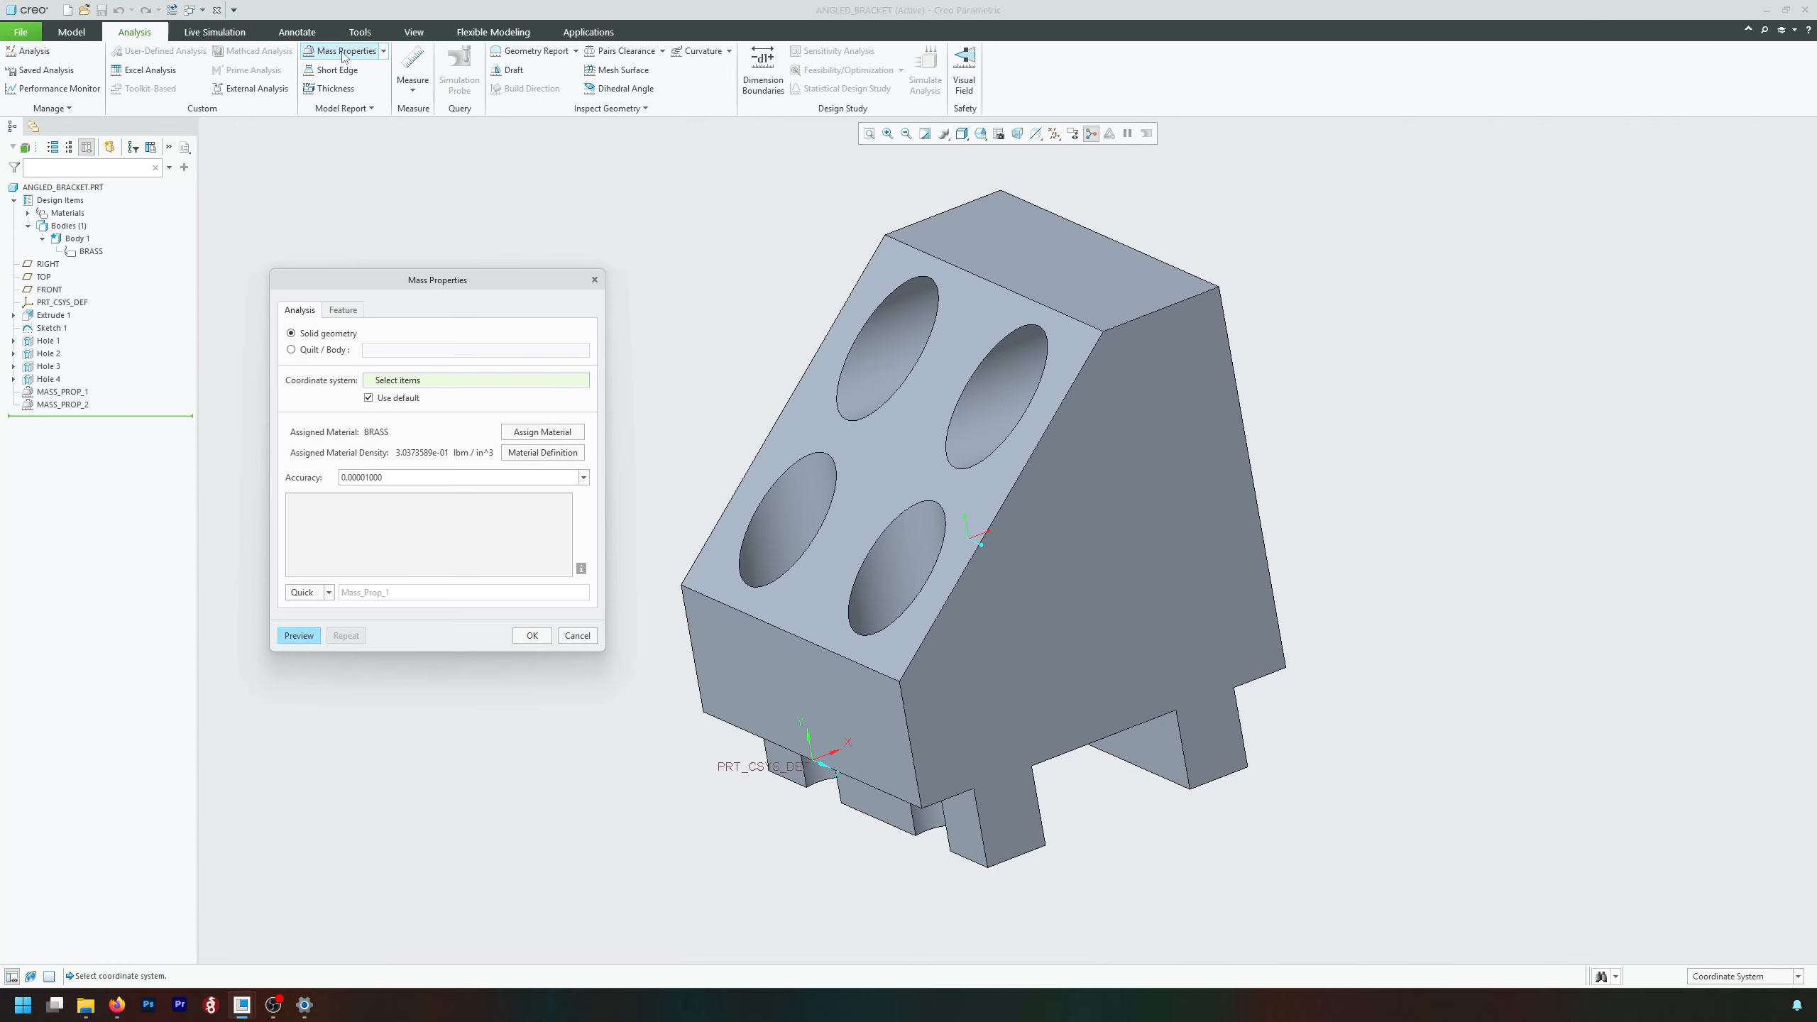
pyautogui.moveTo(501, 278); pyautogui.dragTo(492, 210)
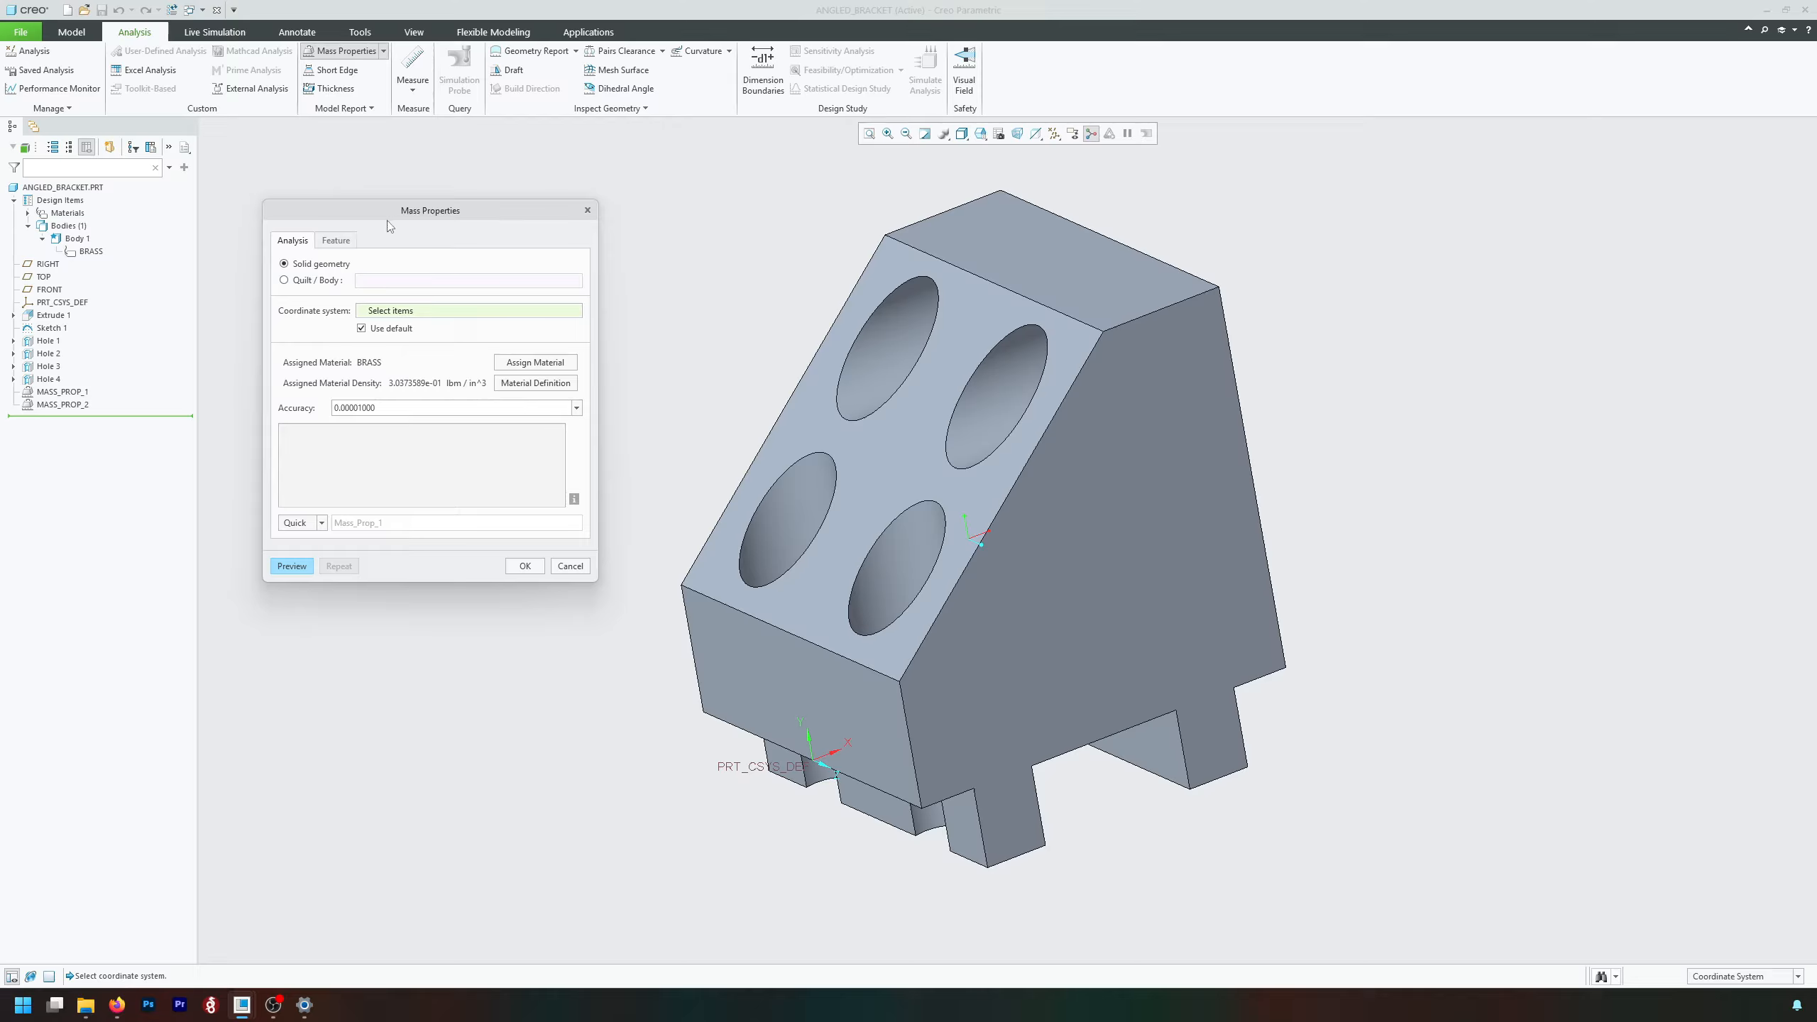
pyautogui.moveTo(436, 211); pyautogui.dragTo(402, 175)
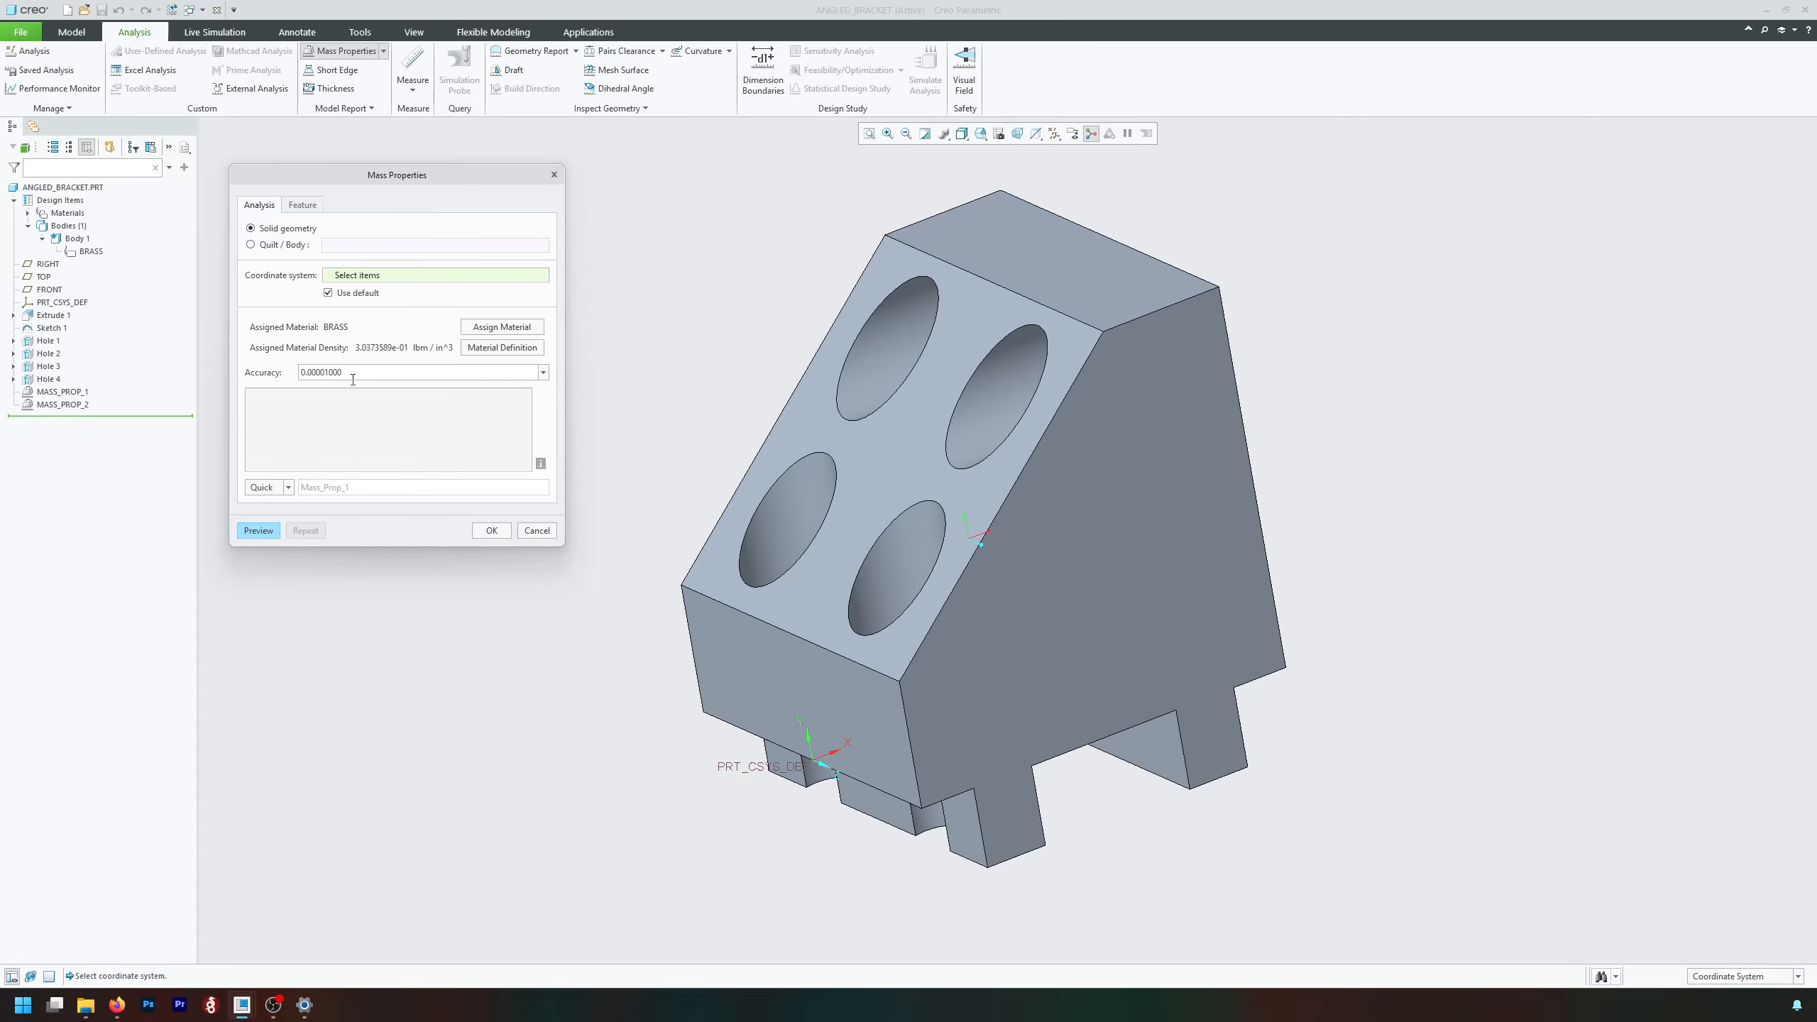
pyautogui.click(288, 488)
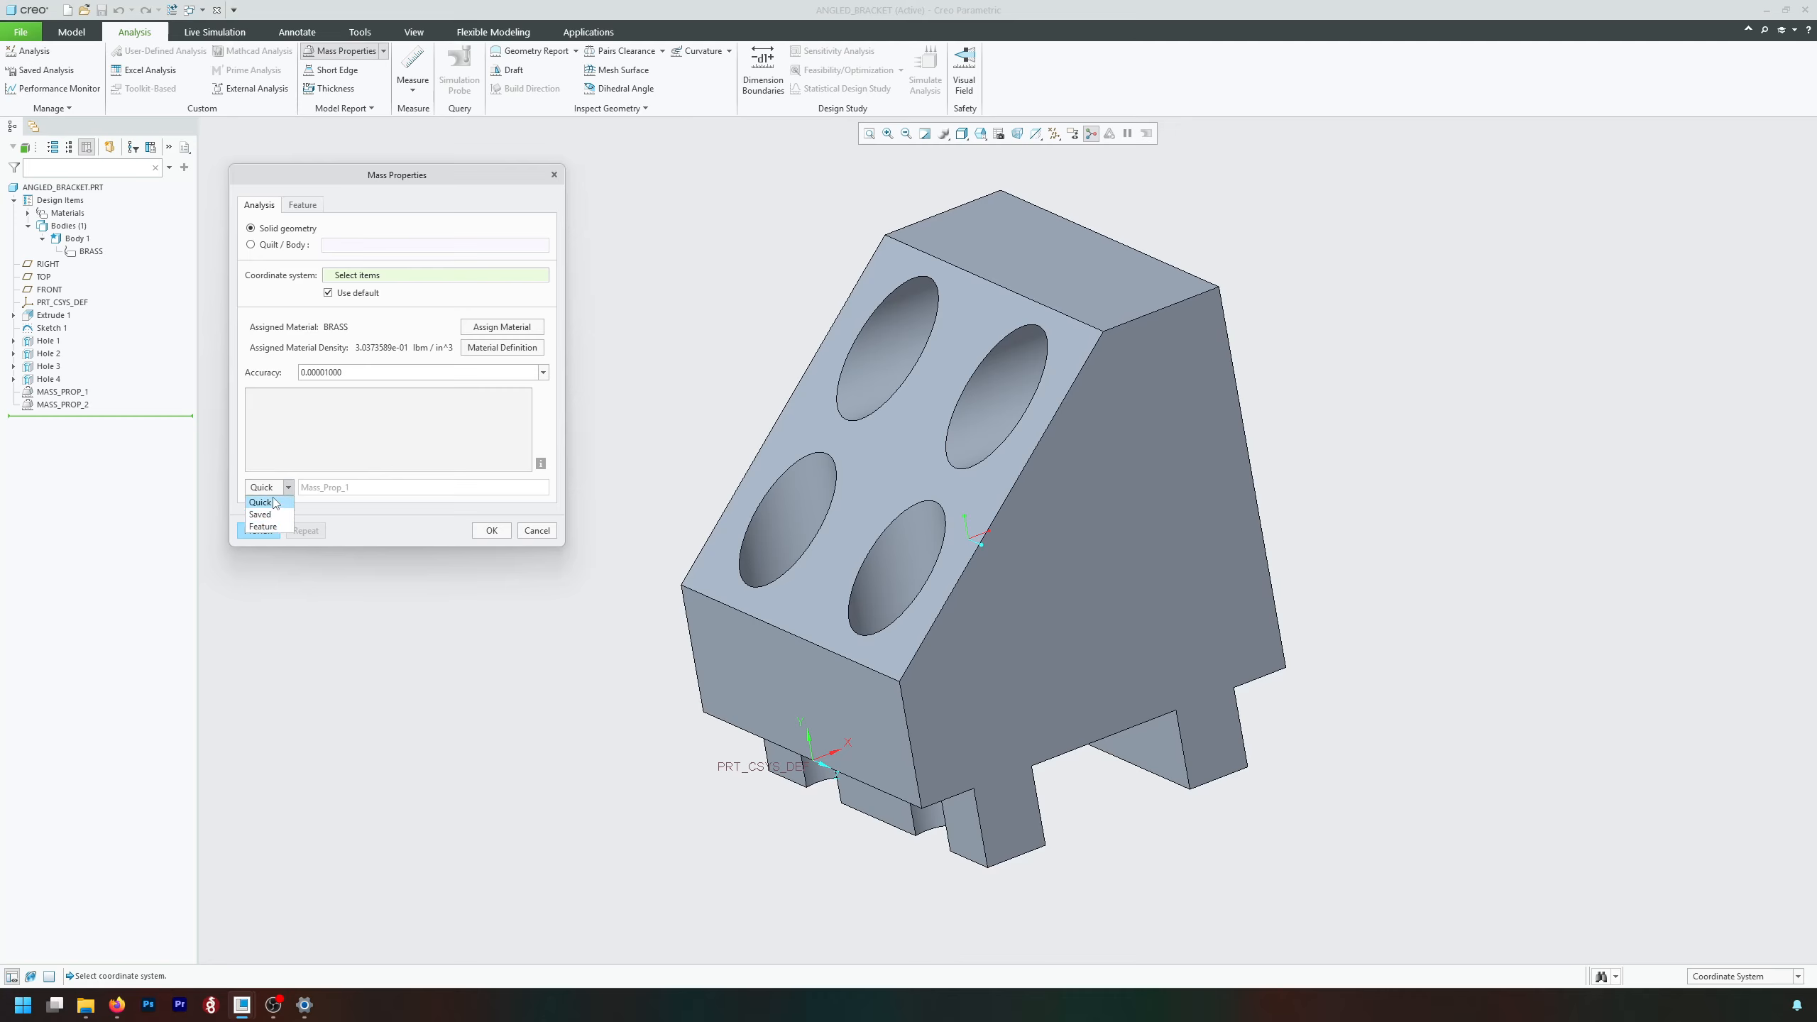
pyautogui.click(280, 501)
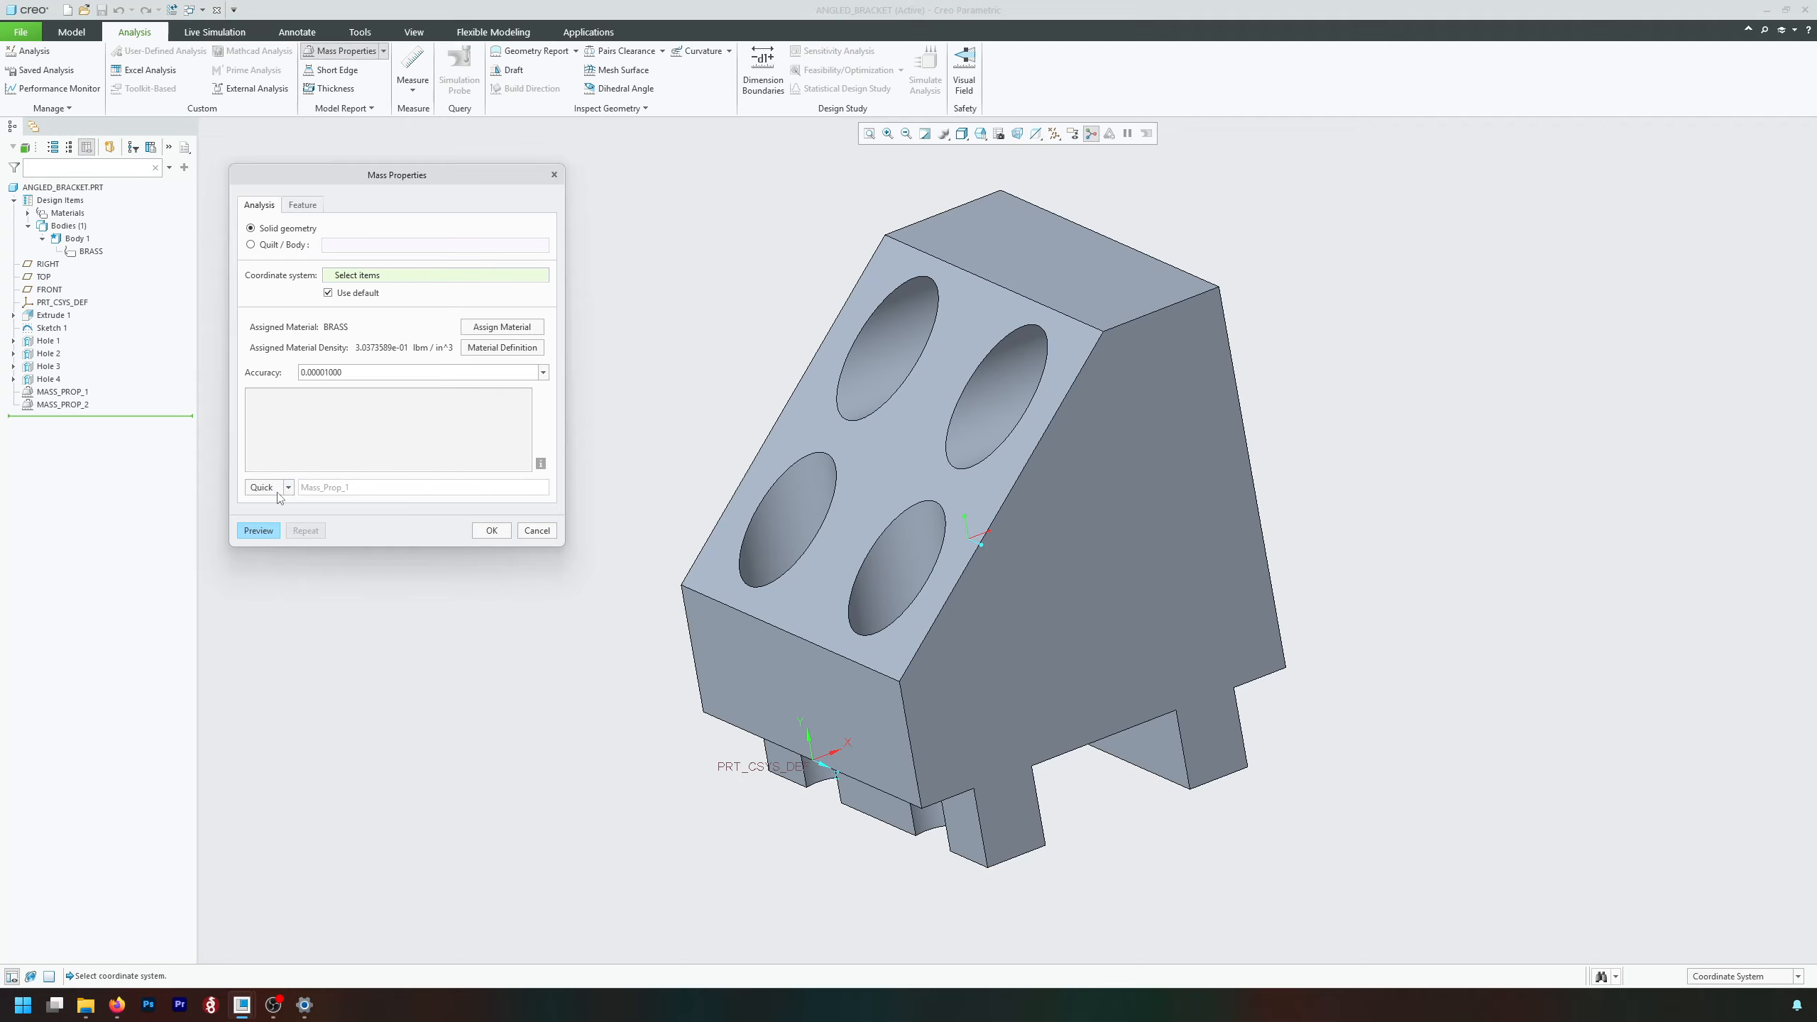
pyautogui.click(260, 533)
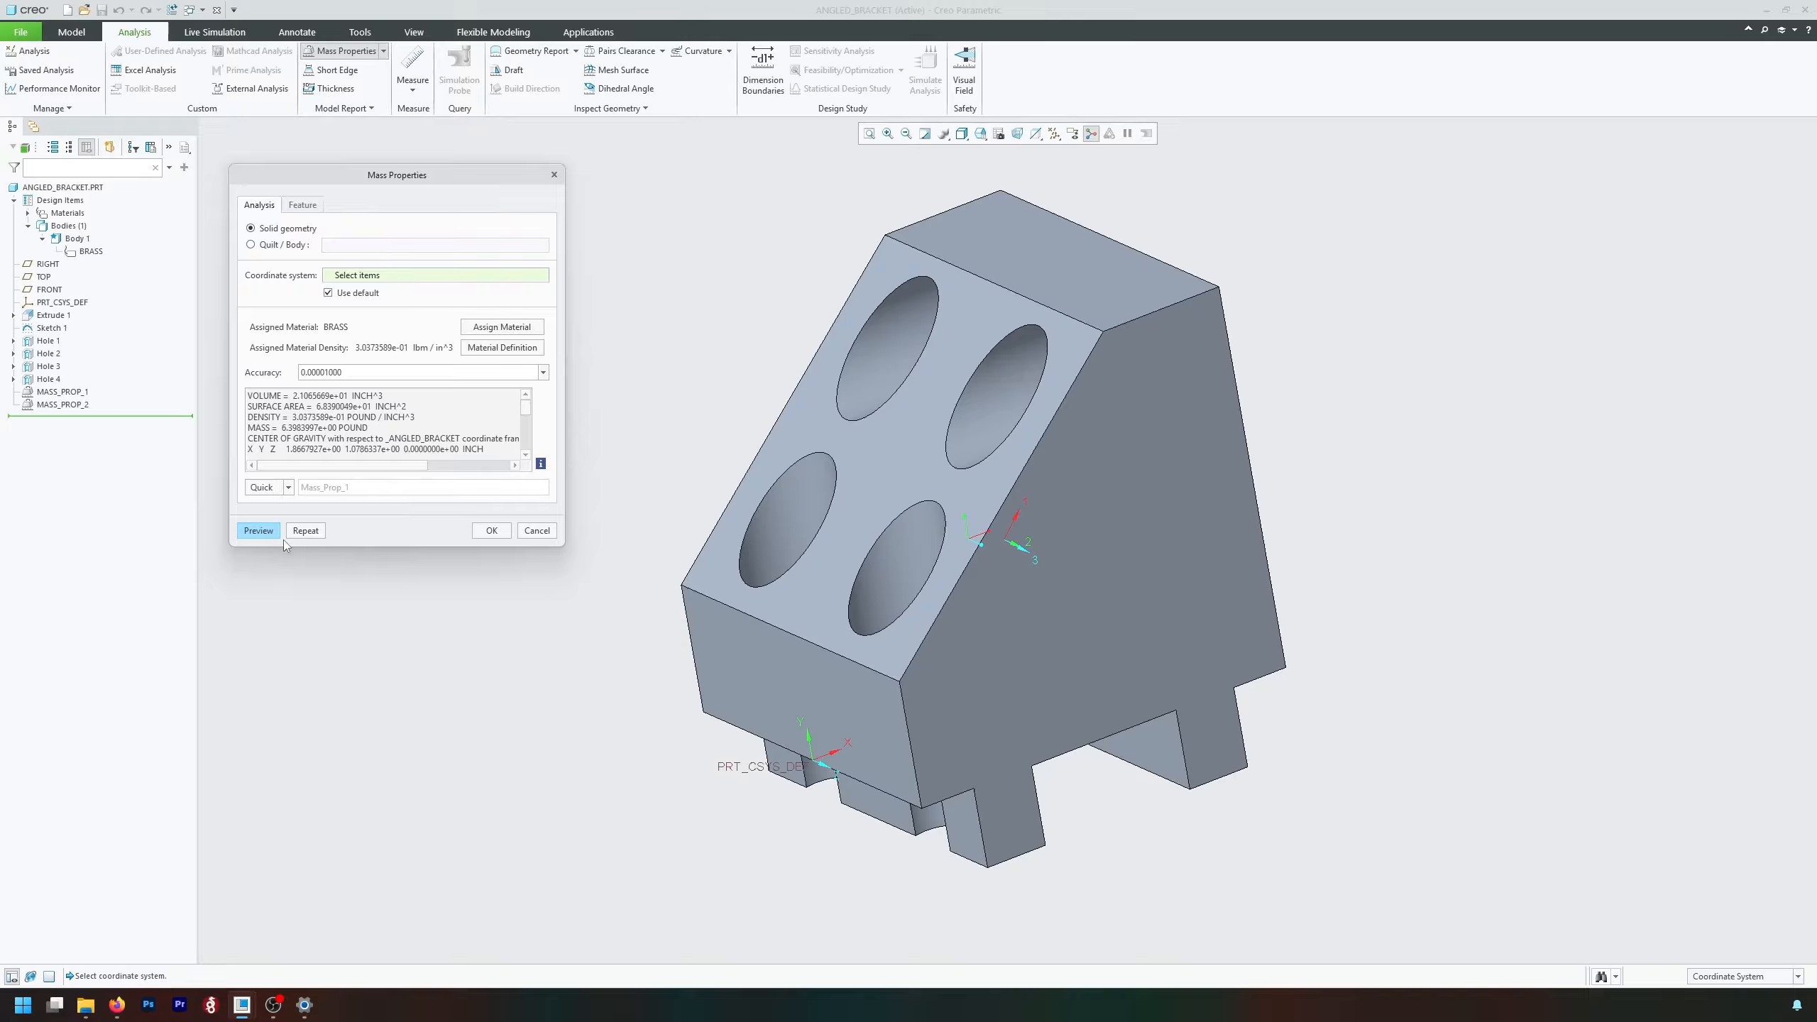
pyautogui.click(278, 488)
pyautogui.click(278, 526)
pyautogui.click(538, 531)
# Delete the existing MASS_PROP_1 and MASS_PROP_2 analysis features from the part.
pyautogui.click(79, 394)
pyautogui.keyDown('ctrl'); pyautogui.click(74, 406); pyautogui.keyUp('ctrl')
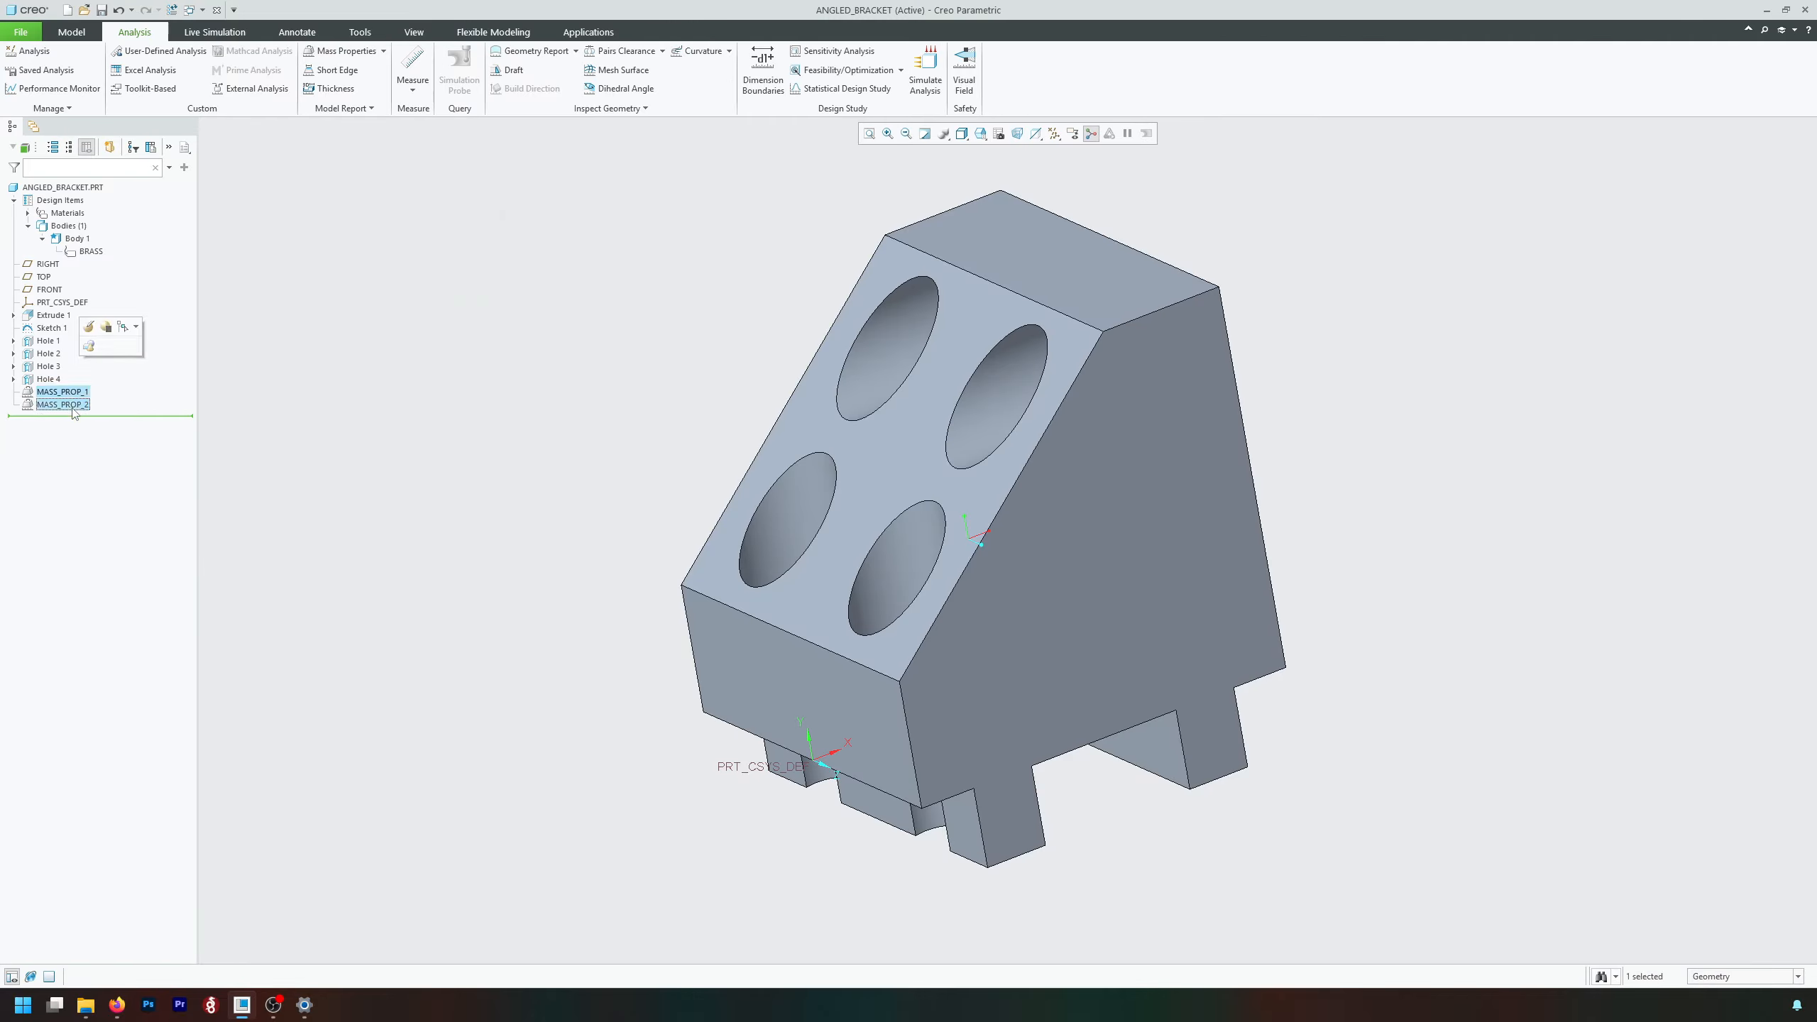
pyautogui.press('Delete')
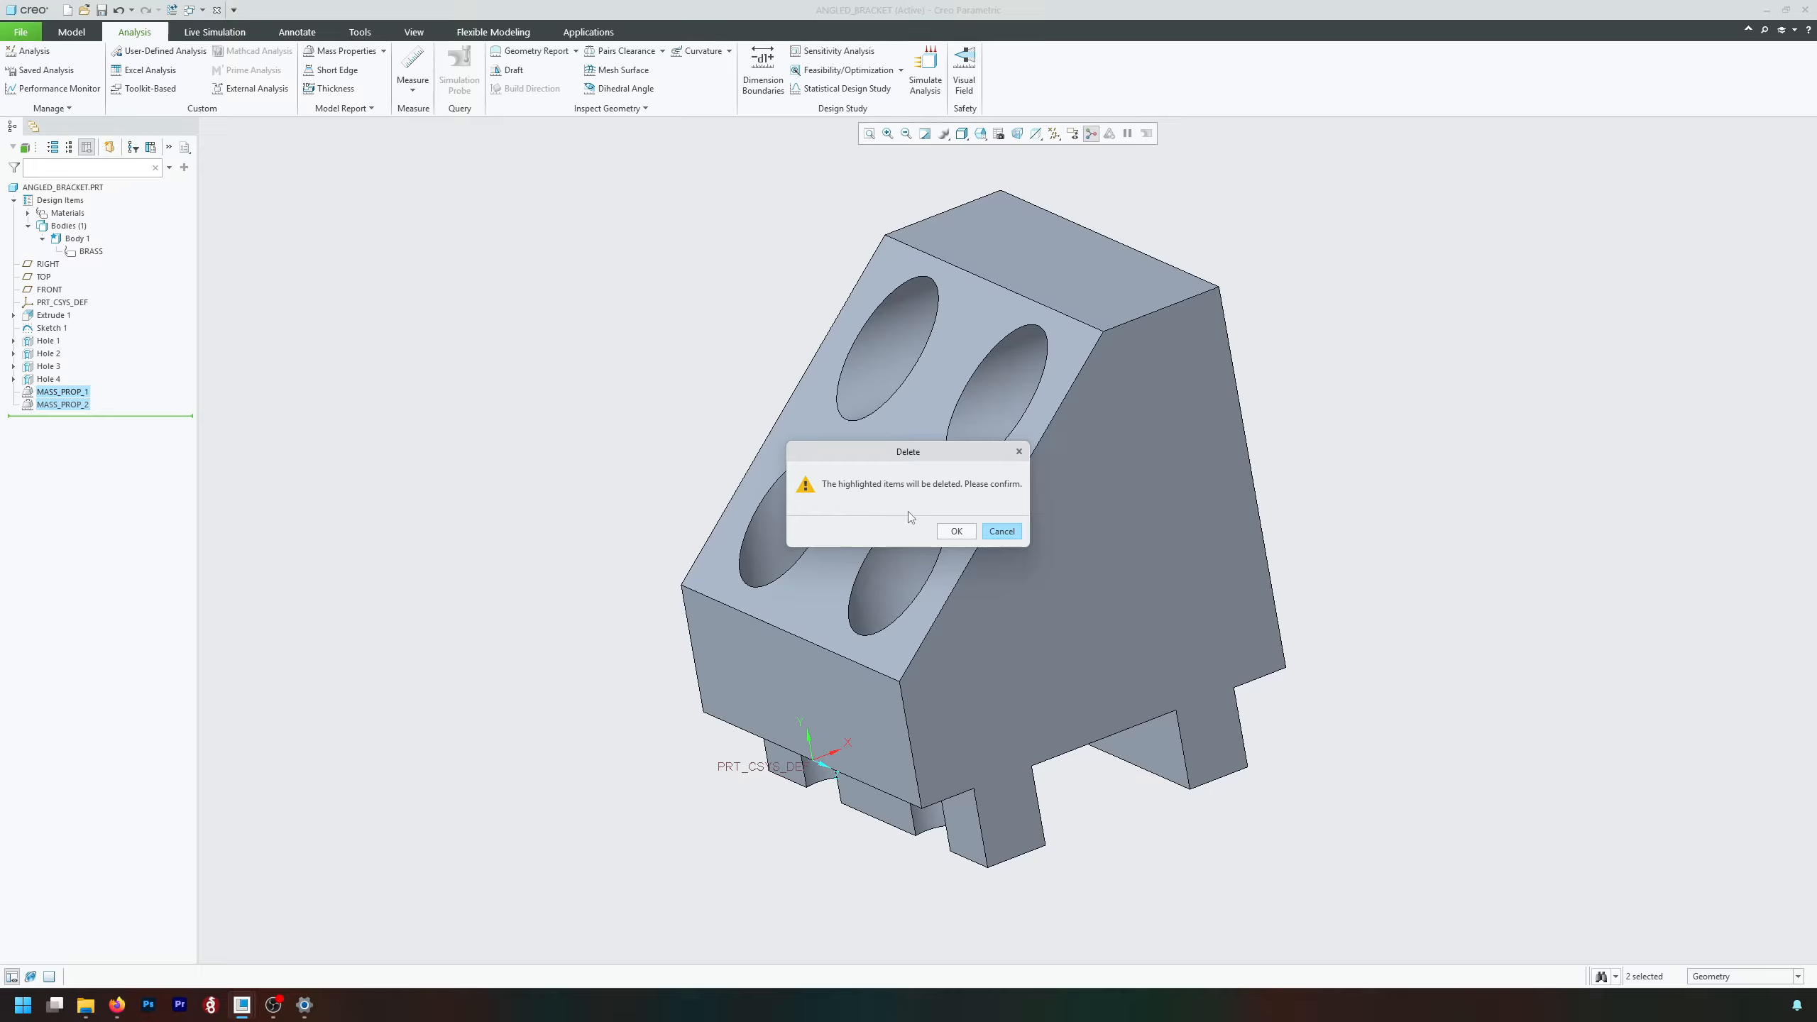
pyautogui.click(956, 531)
# Preview a Feature-type mass properties analysis, examine its regeneration, parameter and datum options, and cancel it.
pyautogui.click(341, 51)
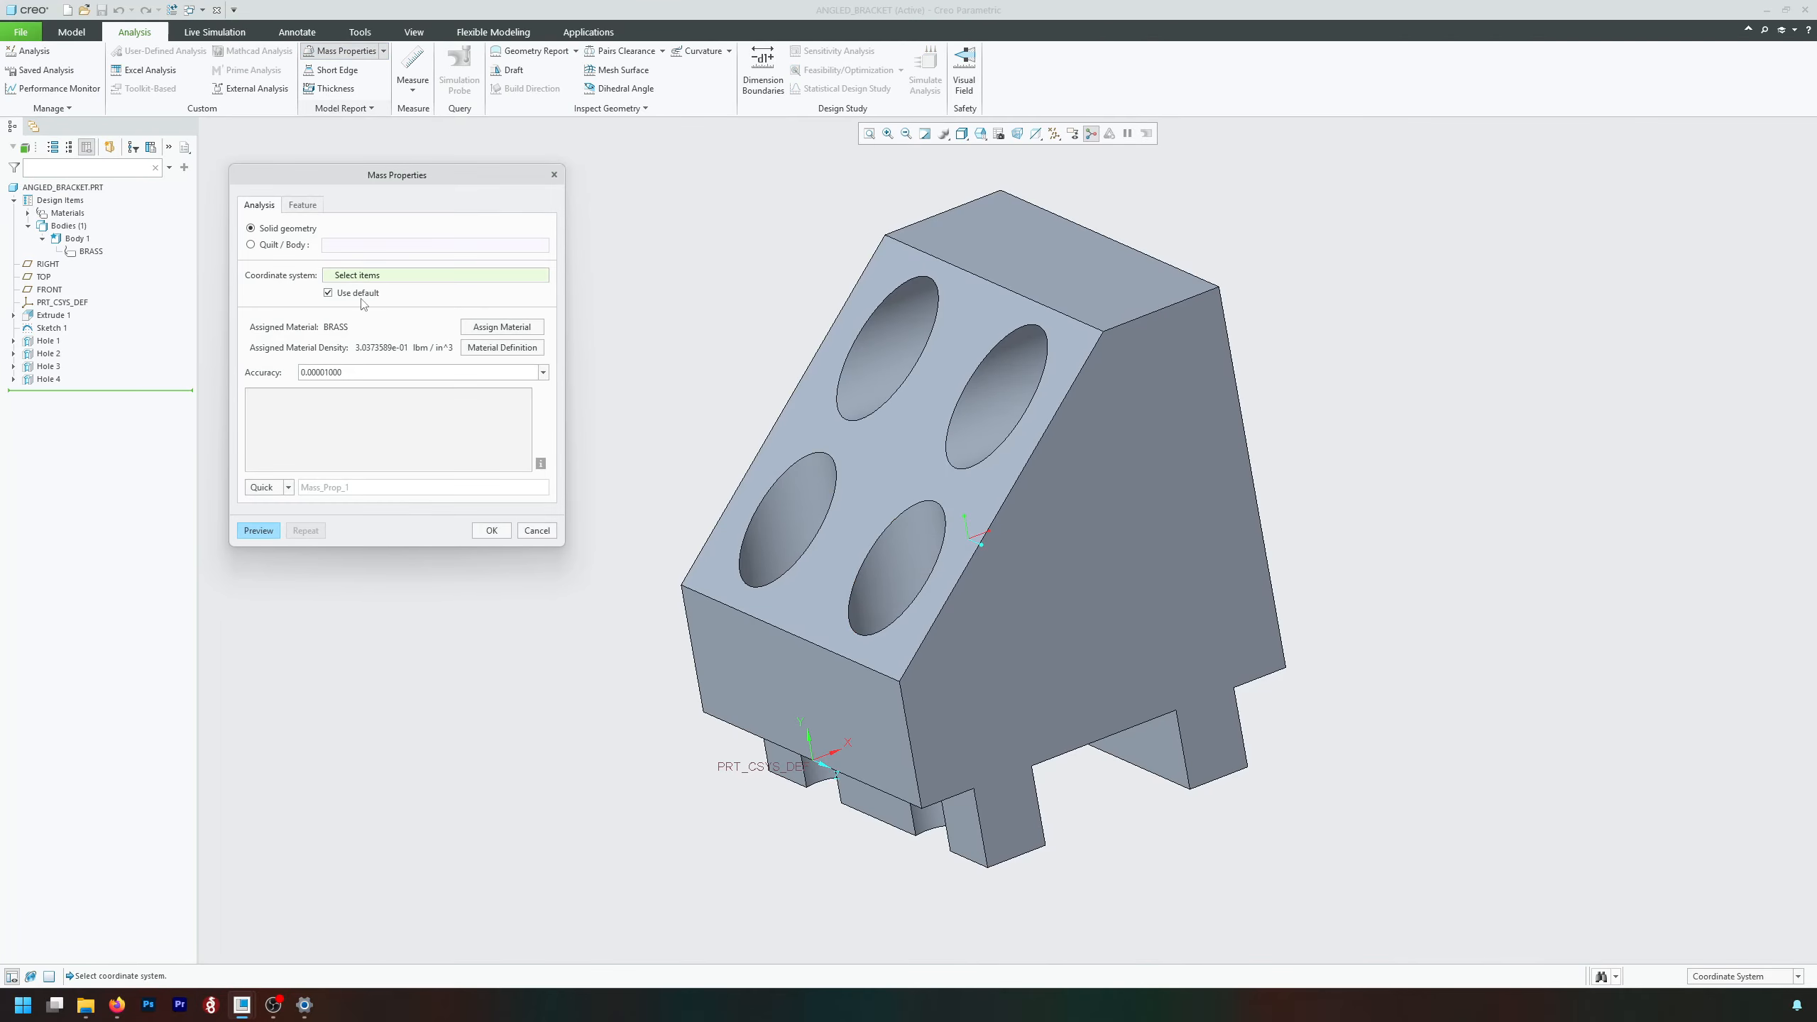
pyautogui.click(266, 487)
pyautogui.click(262, 514)
pyautogui.click(269, 531)
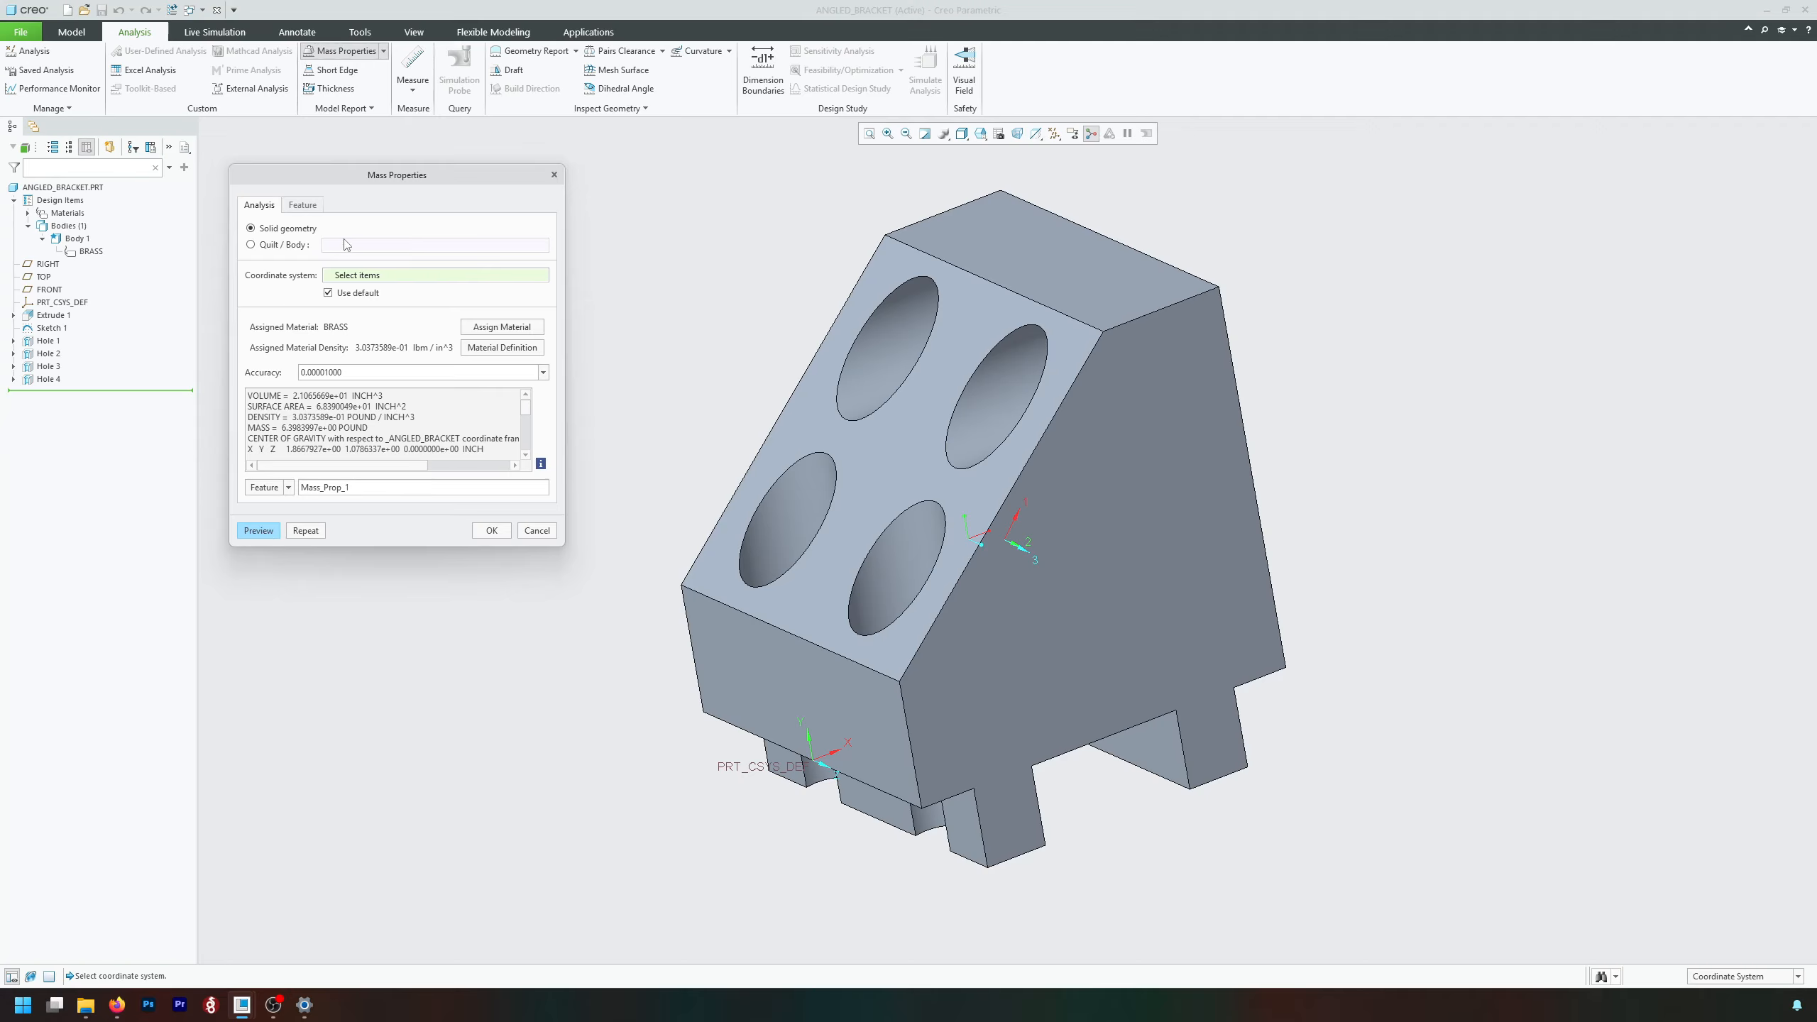
pyautogui.click(305, 207)
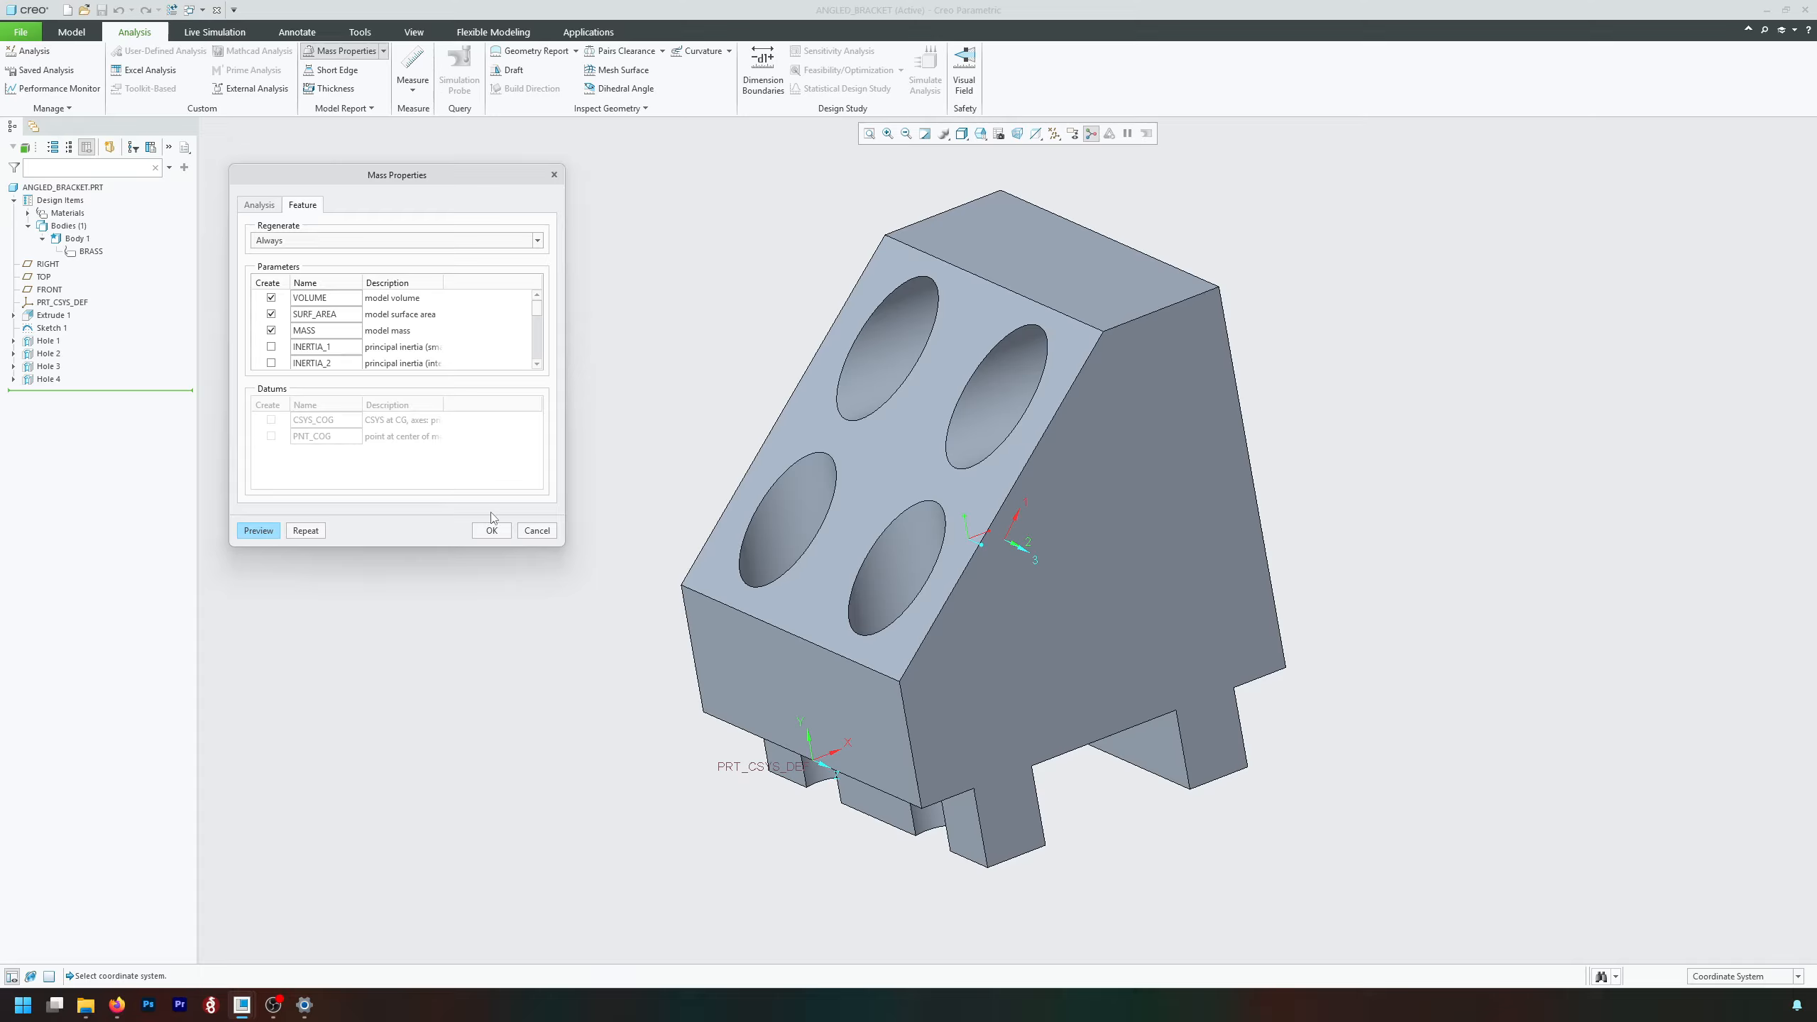
pyautogui.click(531, 533)
# Run a mass properties analysis of the solid geometry and store it as the Saved type named Mass_Prop_1.
pyautogui.click(331, 48)
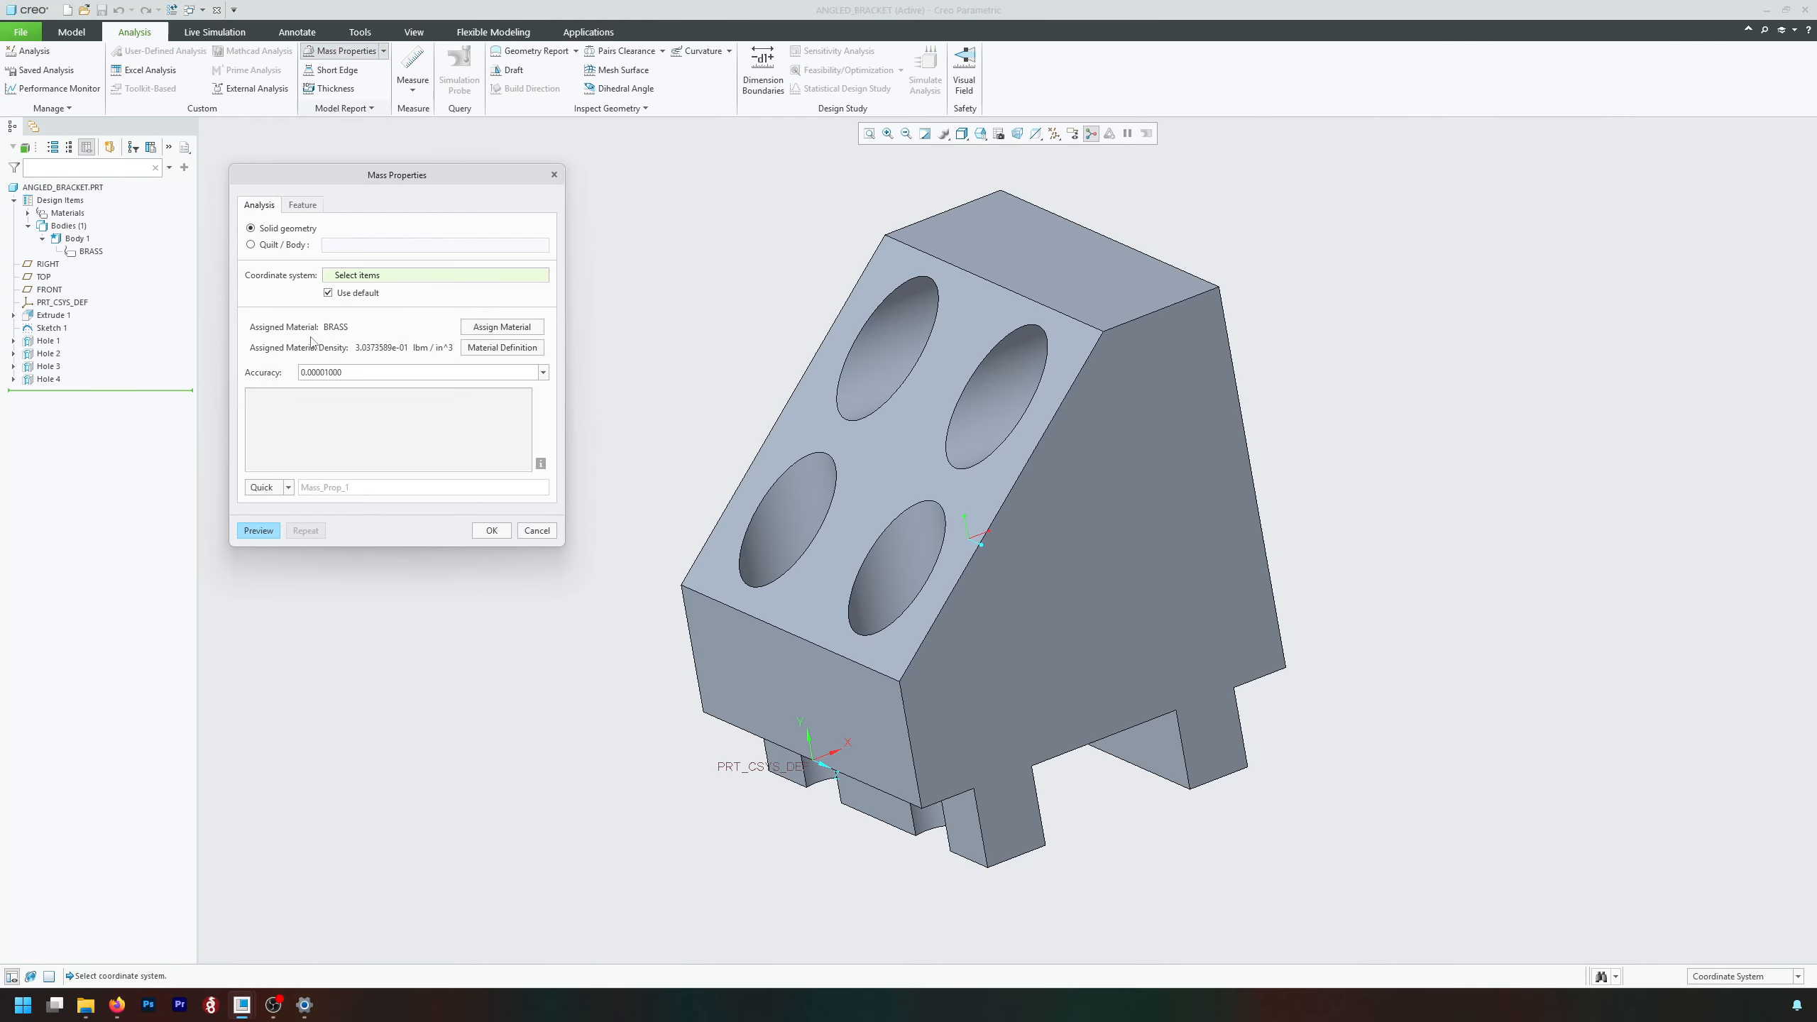
pyautogui.click(287, 490)
pyautogui.click(264, 514)
pyautogui.click(255, 533)
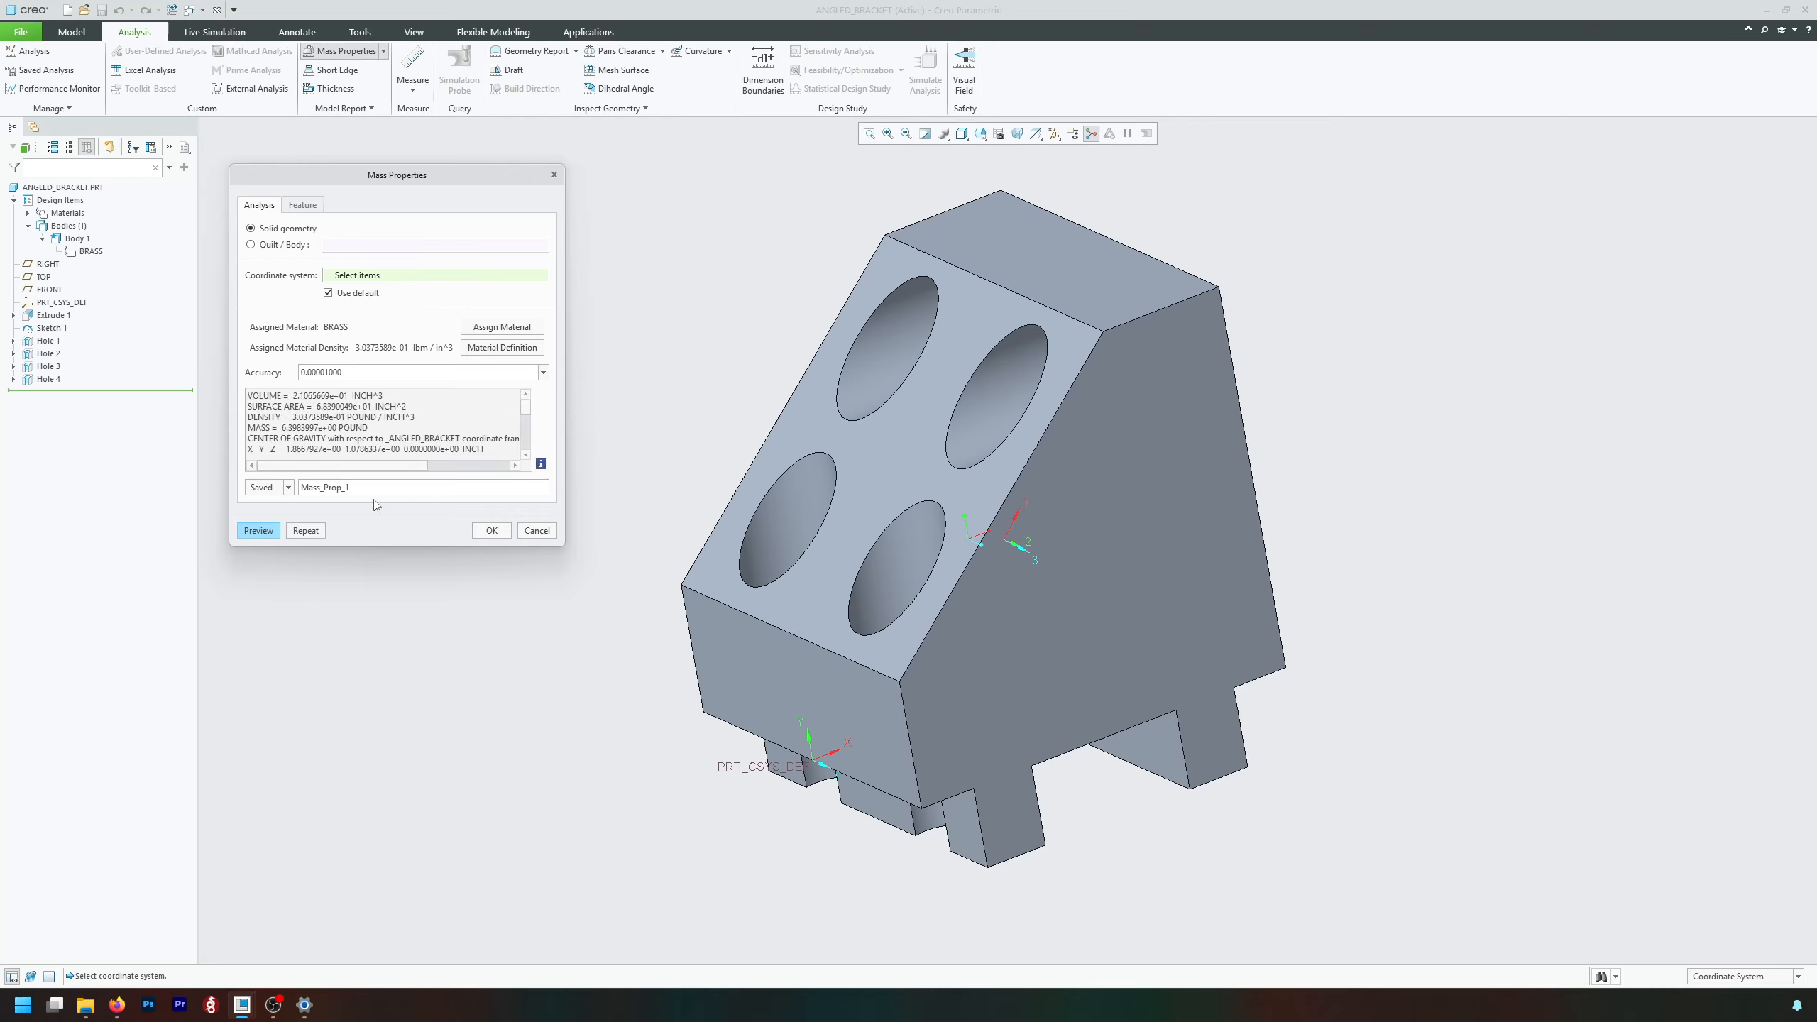
pyautogui.doubleClick(336, 488)
pyautogui.click(492, 530)
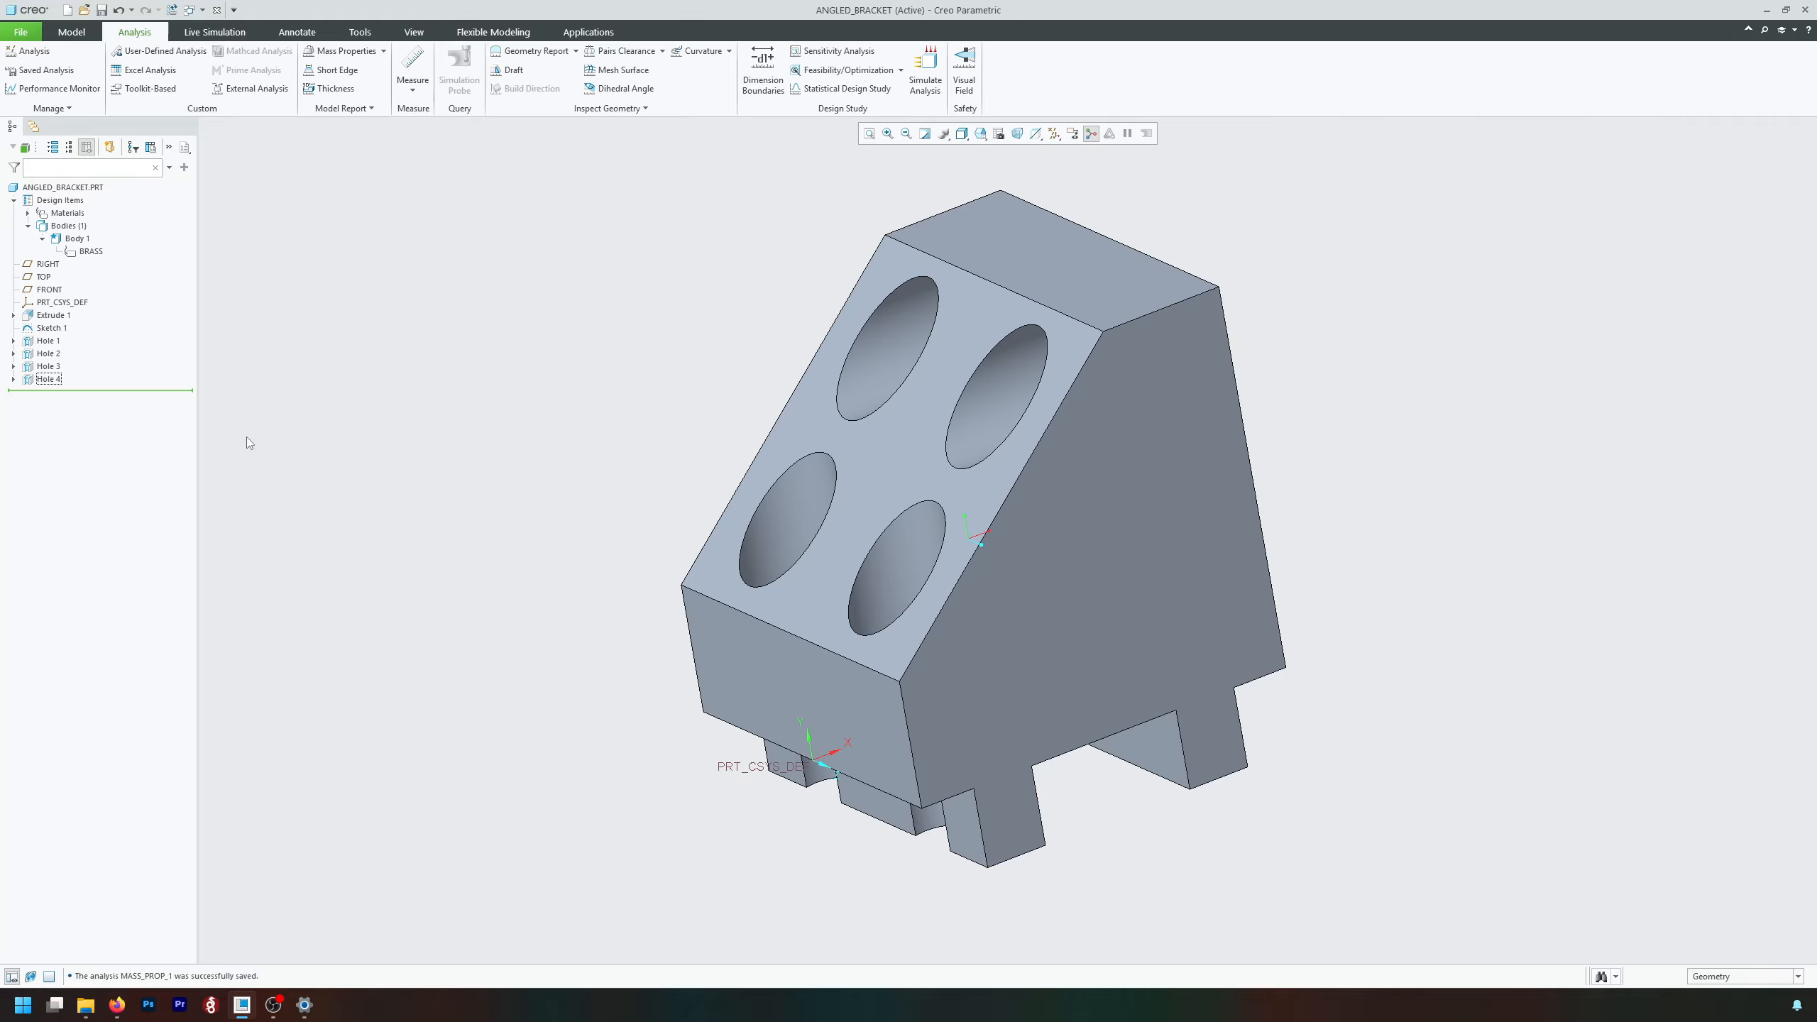
# Check the list of saved analyses for MASS_PROP_1 and close it.
pyautogui.click(46, 70)
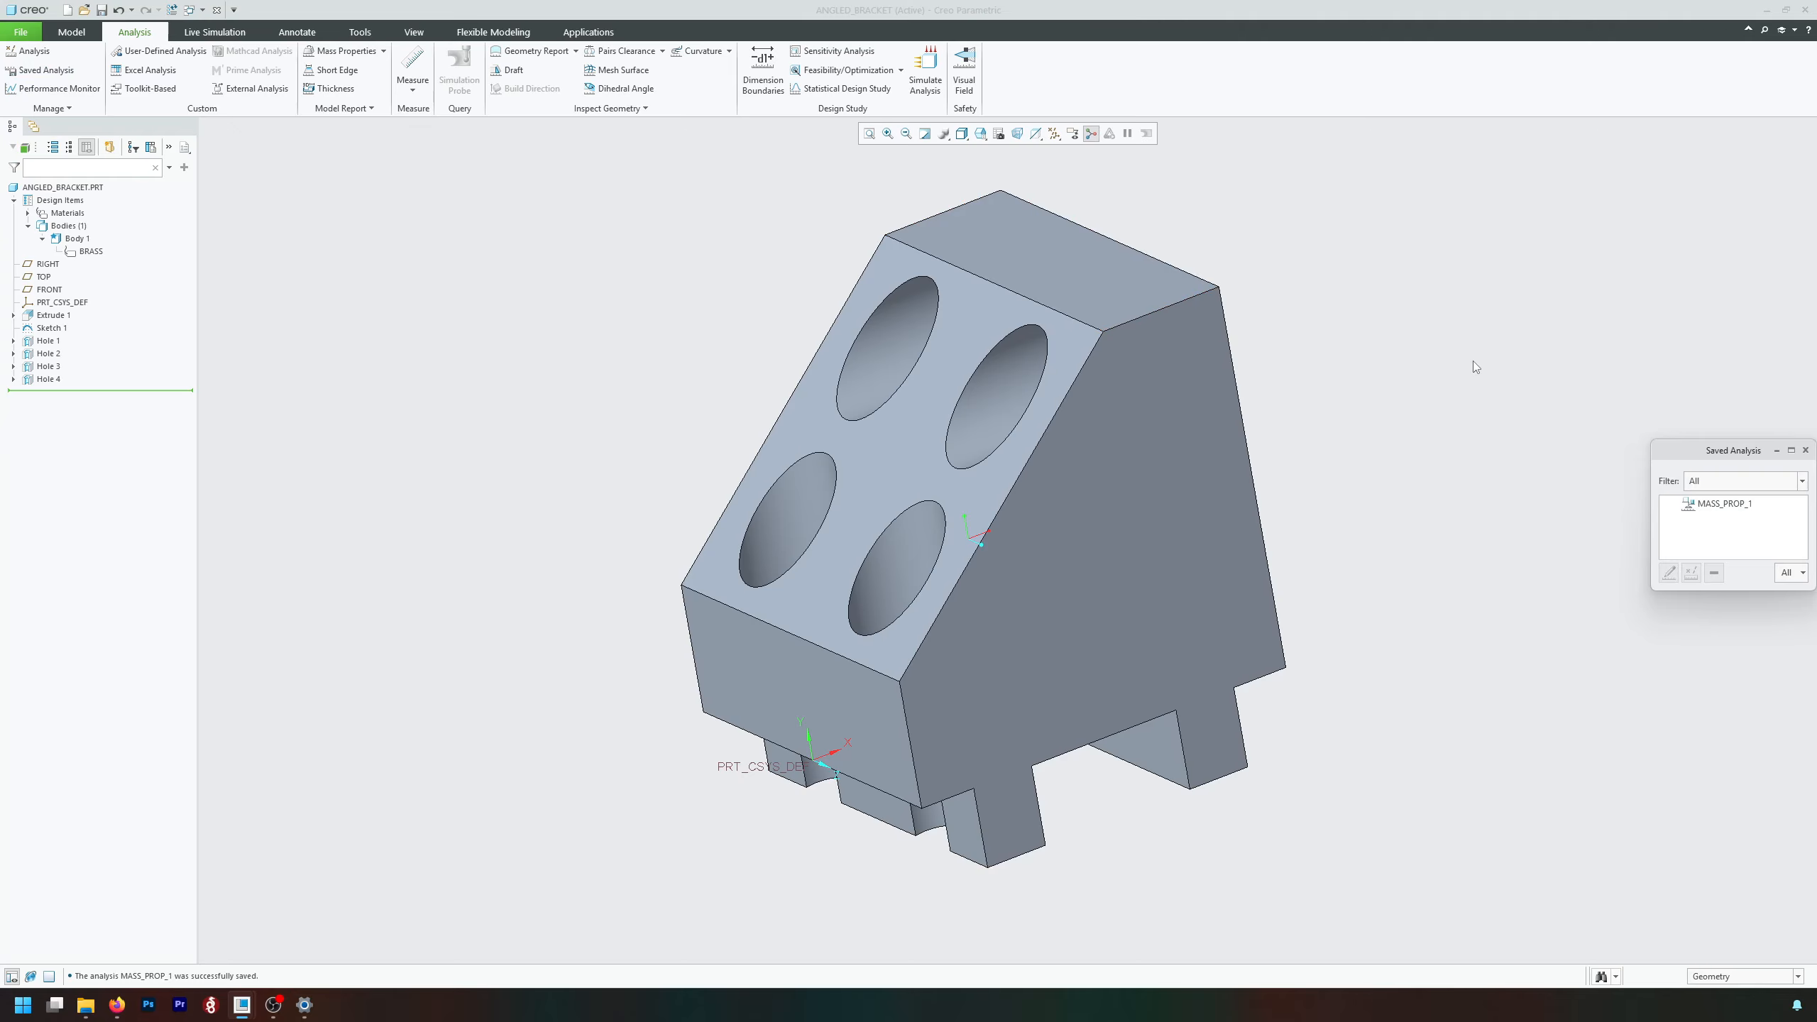
pyautogui.moveTo(1734, 453); pyautogui.dragTo(535, 287)
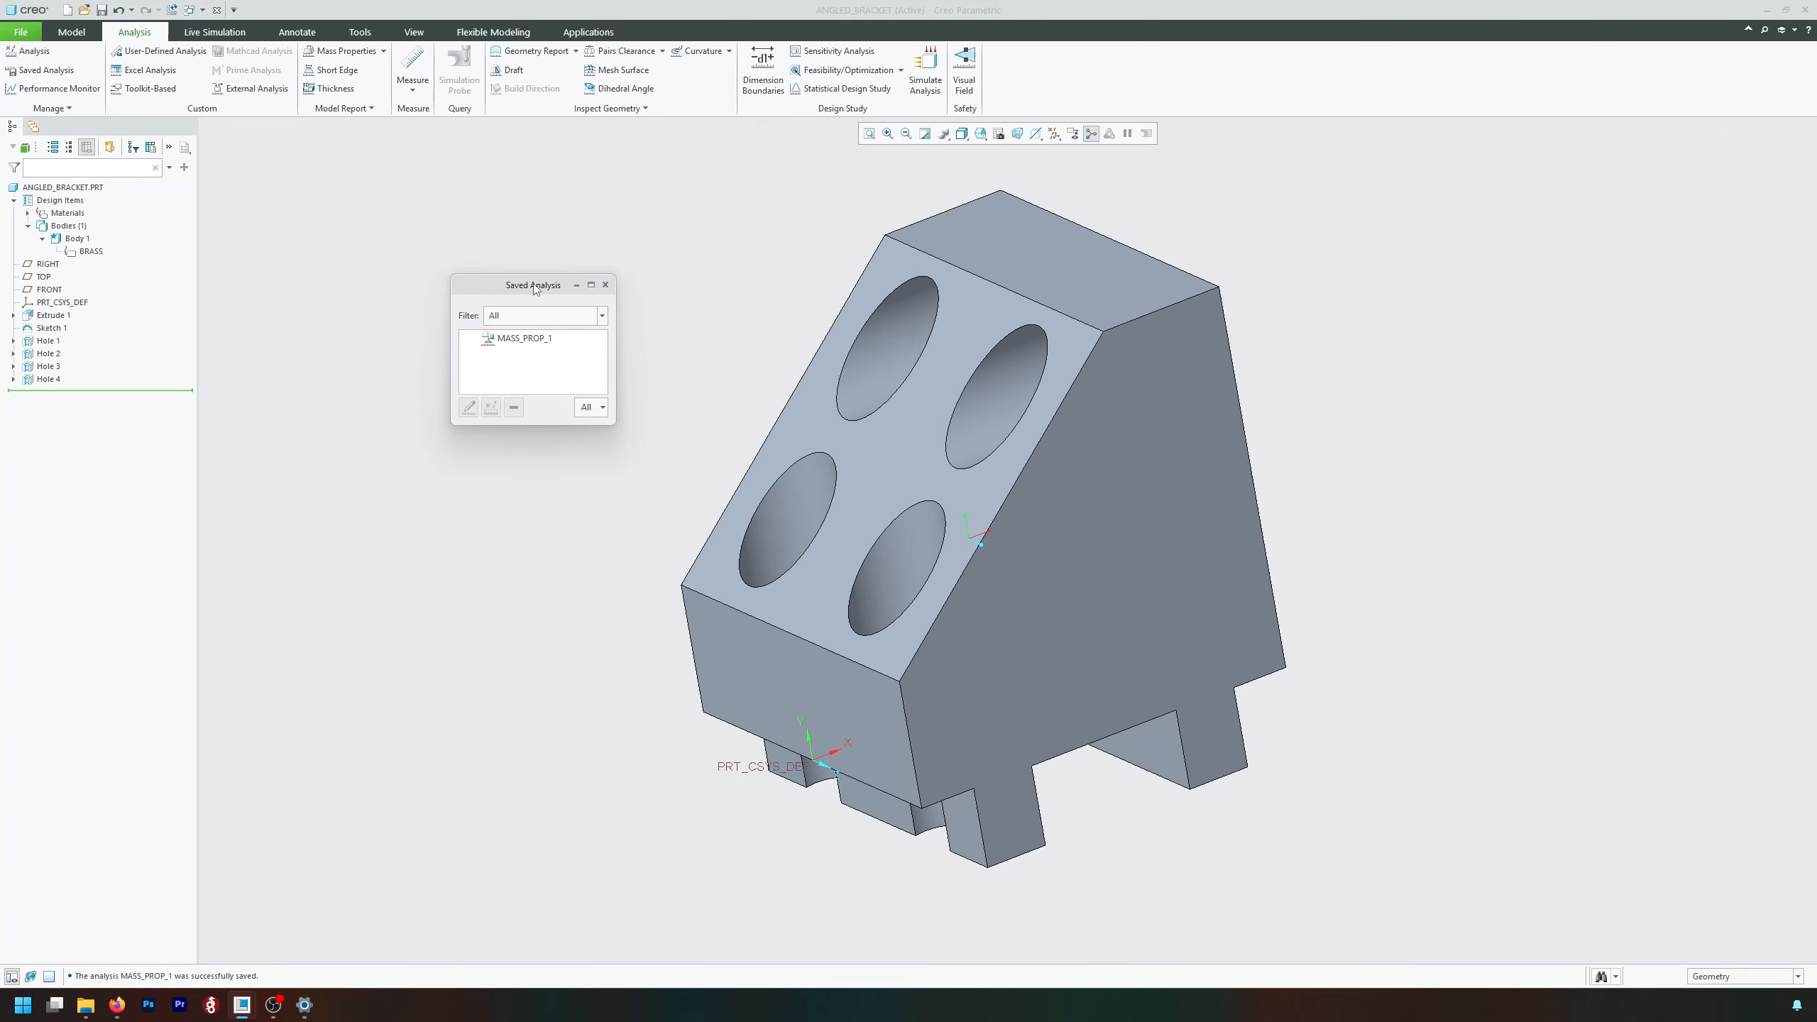
pyautogui.click(541, 339)
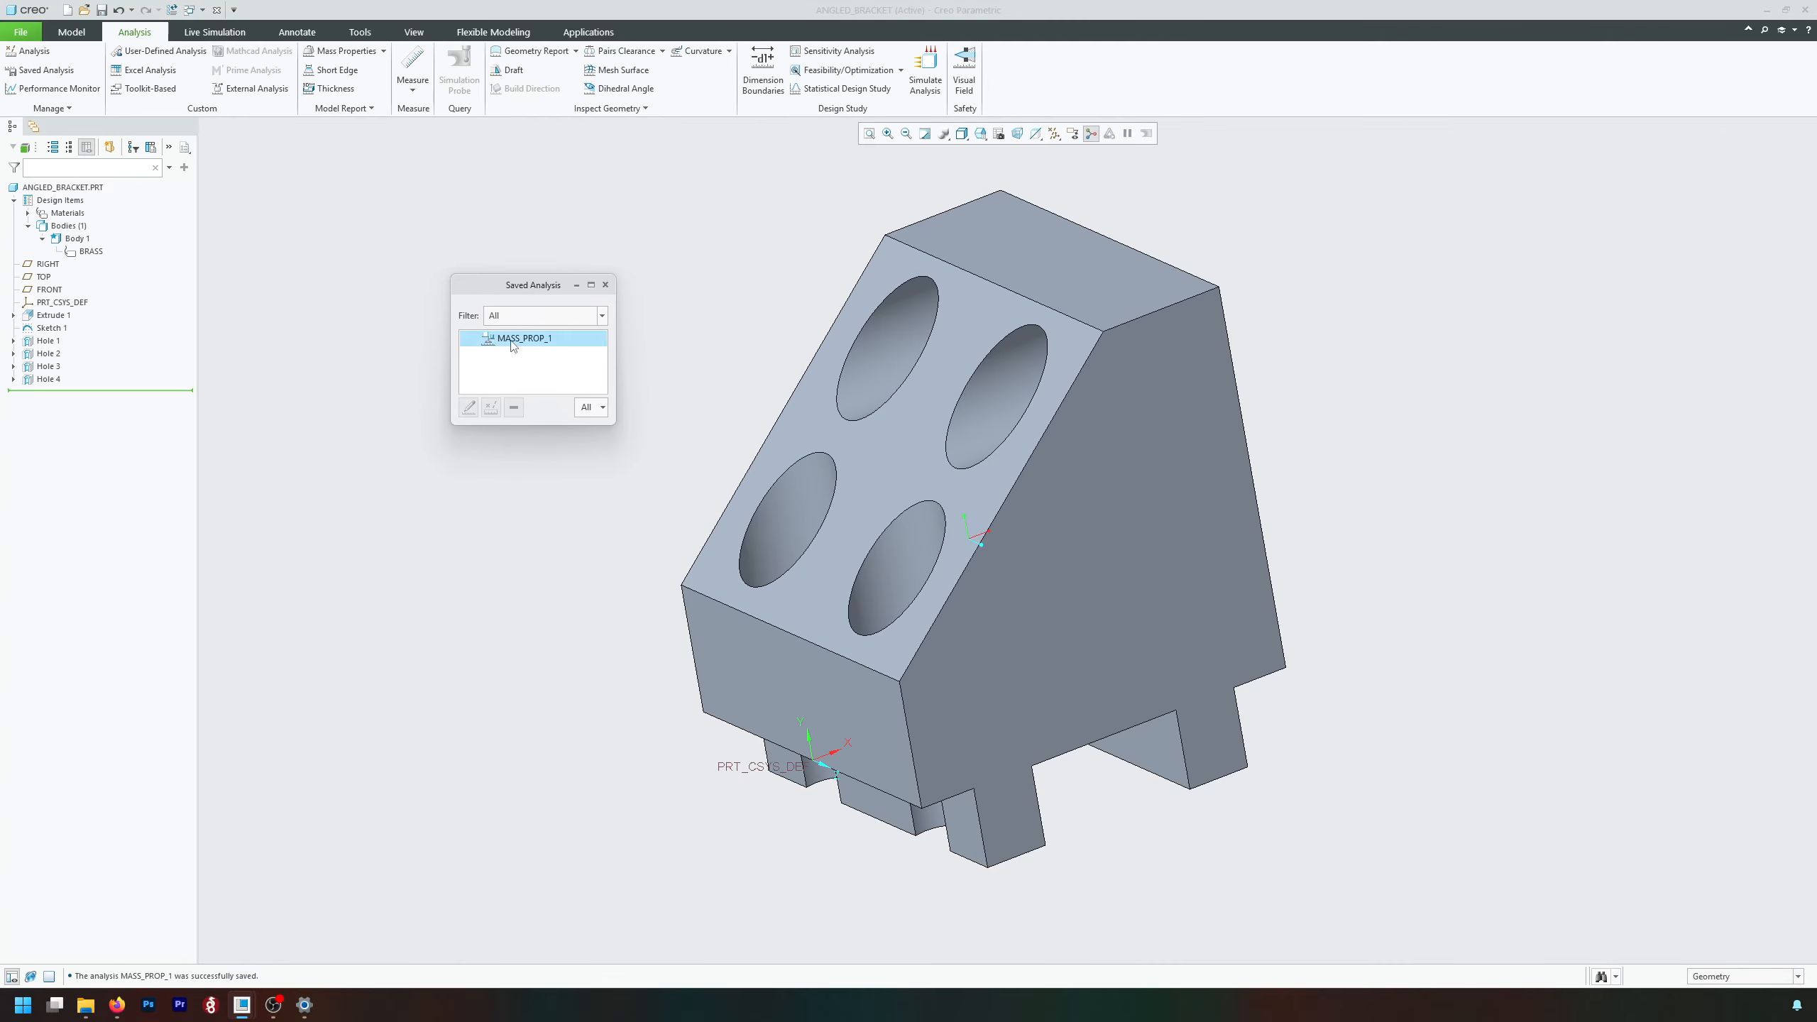
pyautogui.click(605, 285)
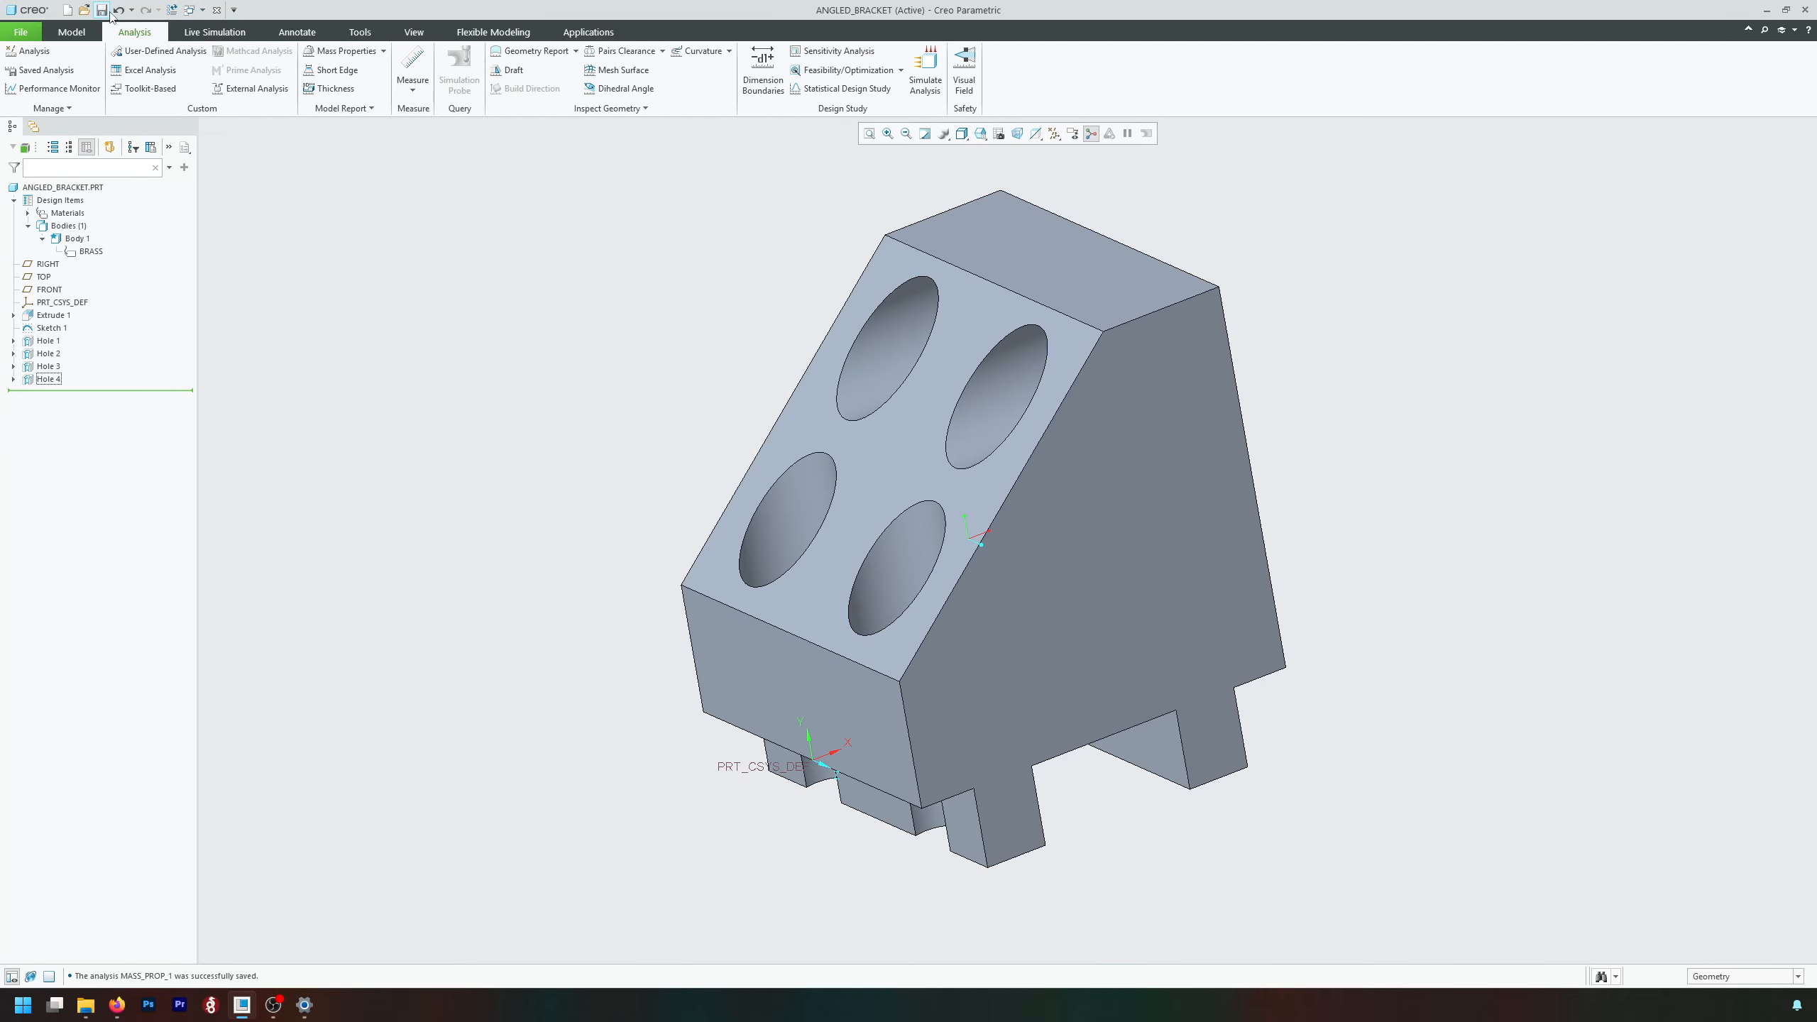
# Create a mass properties analysis of the solid geometry as a Feature in the part.
pyautogui.click(319, 53)
pyautogui.click(286, 489)
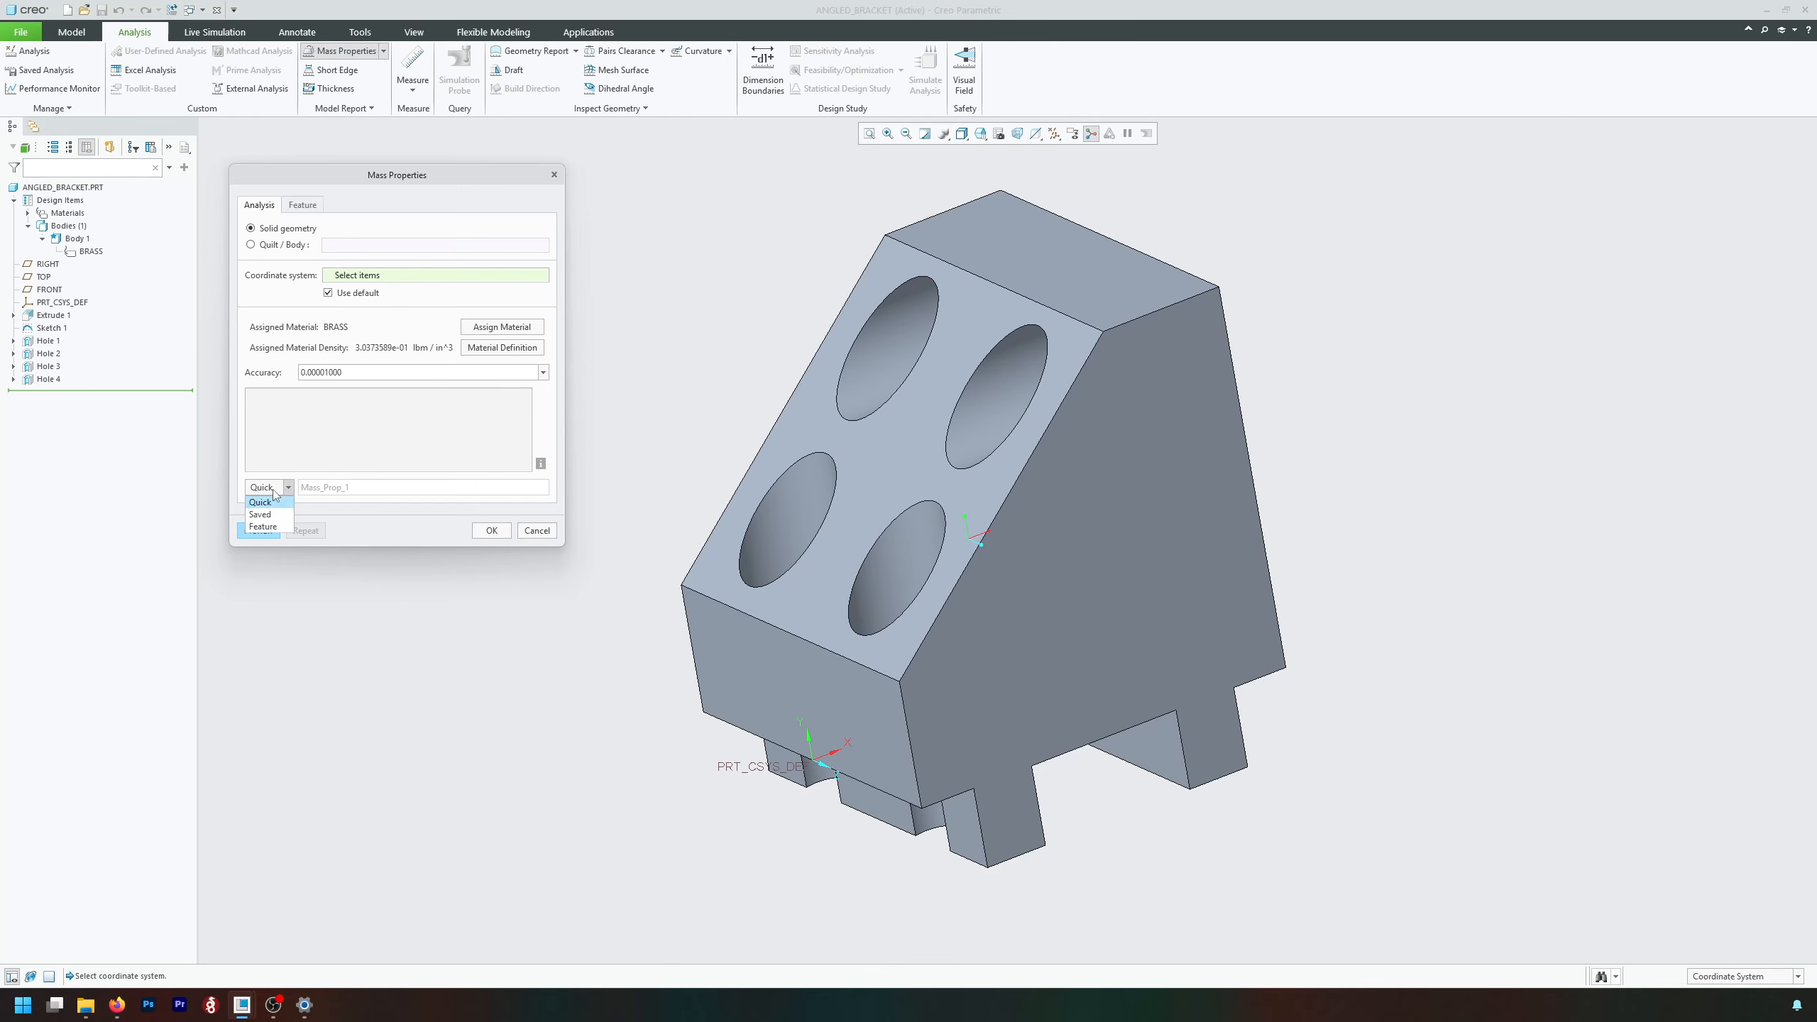
pyautogui.click(270, 530)
pyautogui.click(265, 530)
pyautogui.click(484, 533)
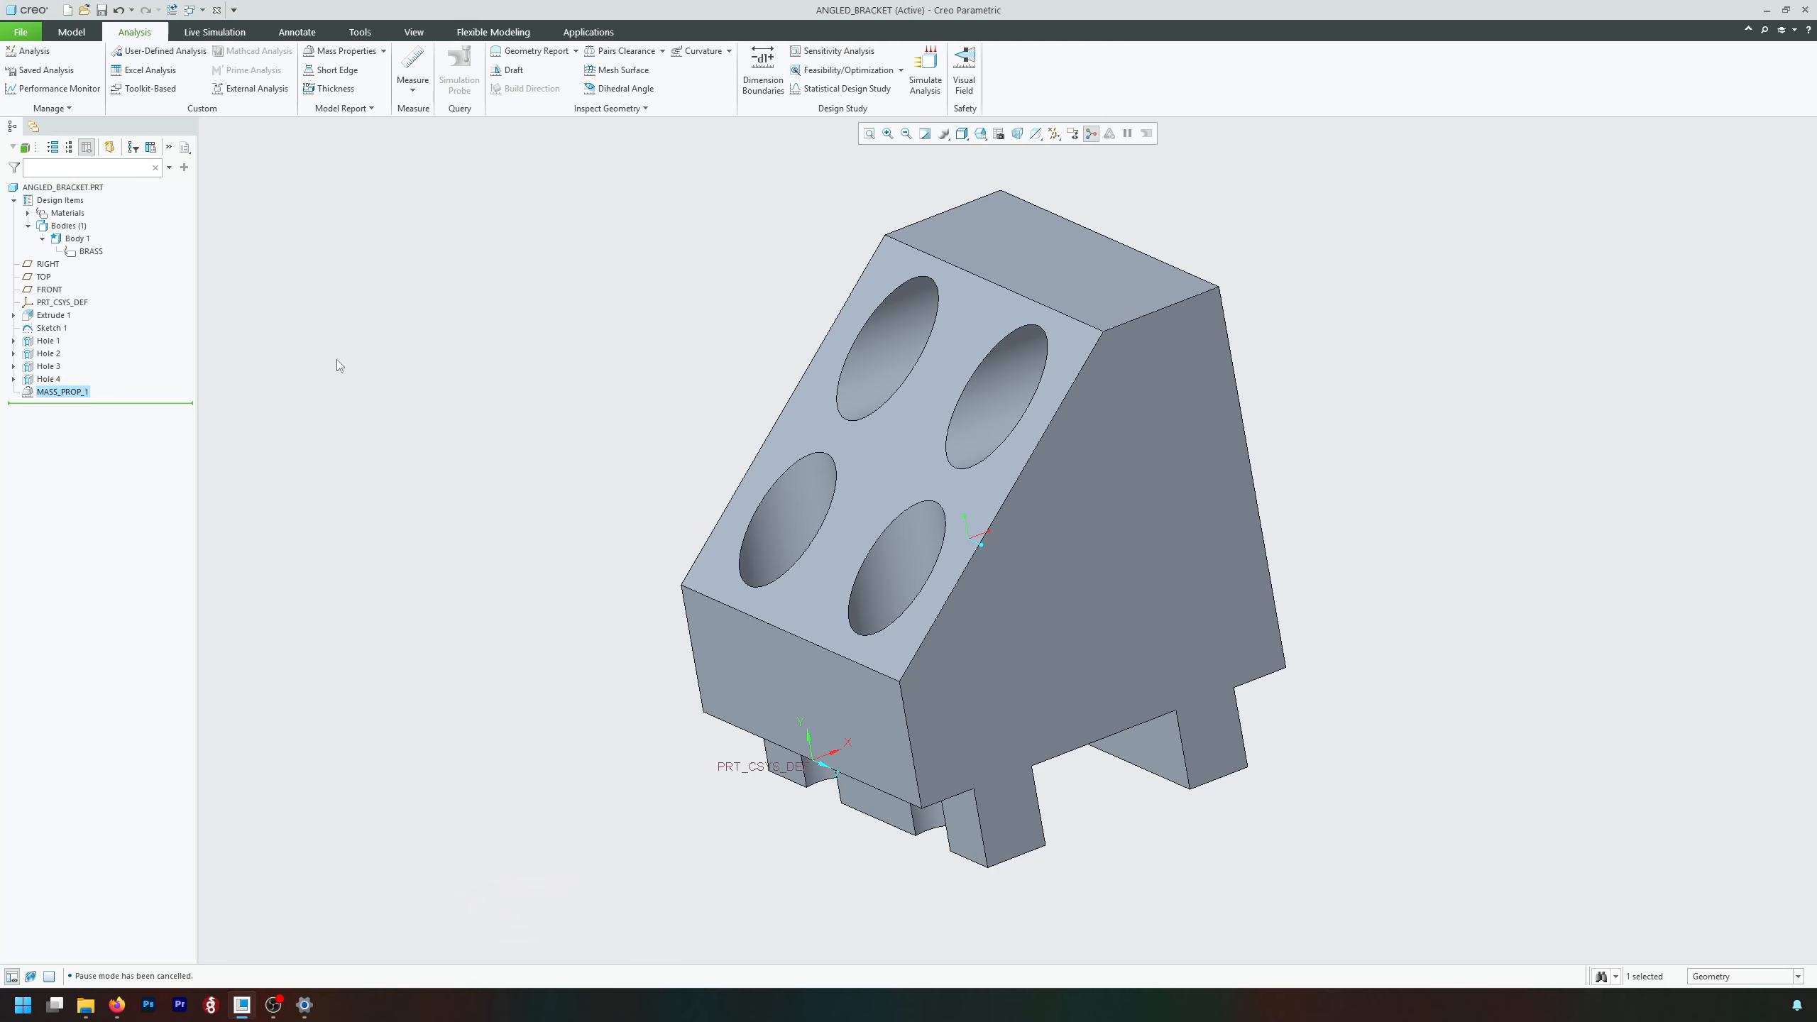
# Reorder the MASS_PROP_1 analysis feature in the model tree so it sits directly after Hole 1.
pyautogui.click(86, 393)
pyautogui.click(243, 404)
pyautogui.moveTo(72, 392); pyautogui.dragTo(76, 346)
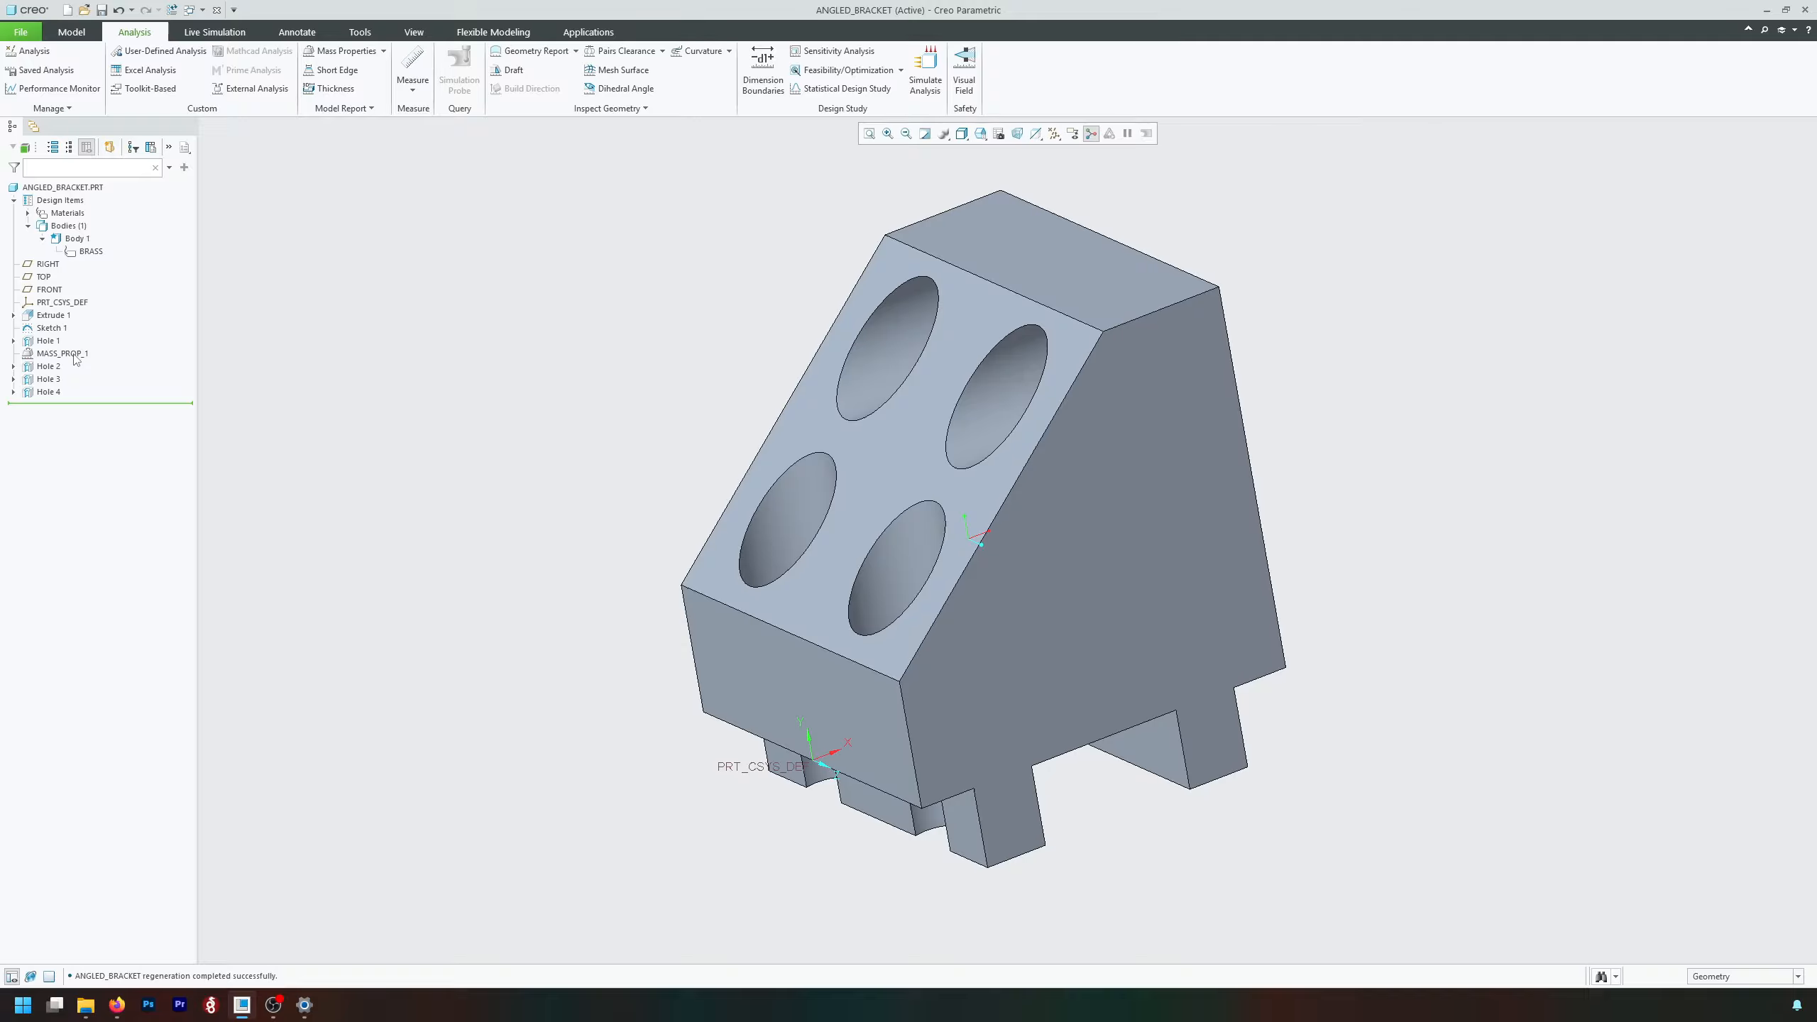
# Open the definition of the reordered MASS_PROP_1 feature, examine the mass calculated at that point, and cancel without changes.
pyautogui.click(76, 357)
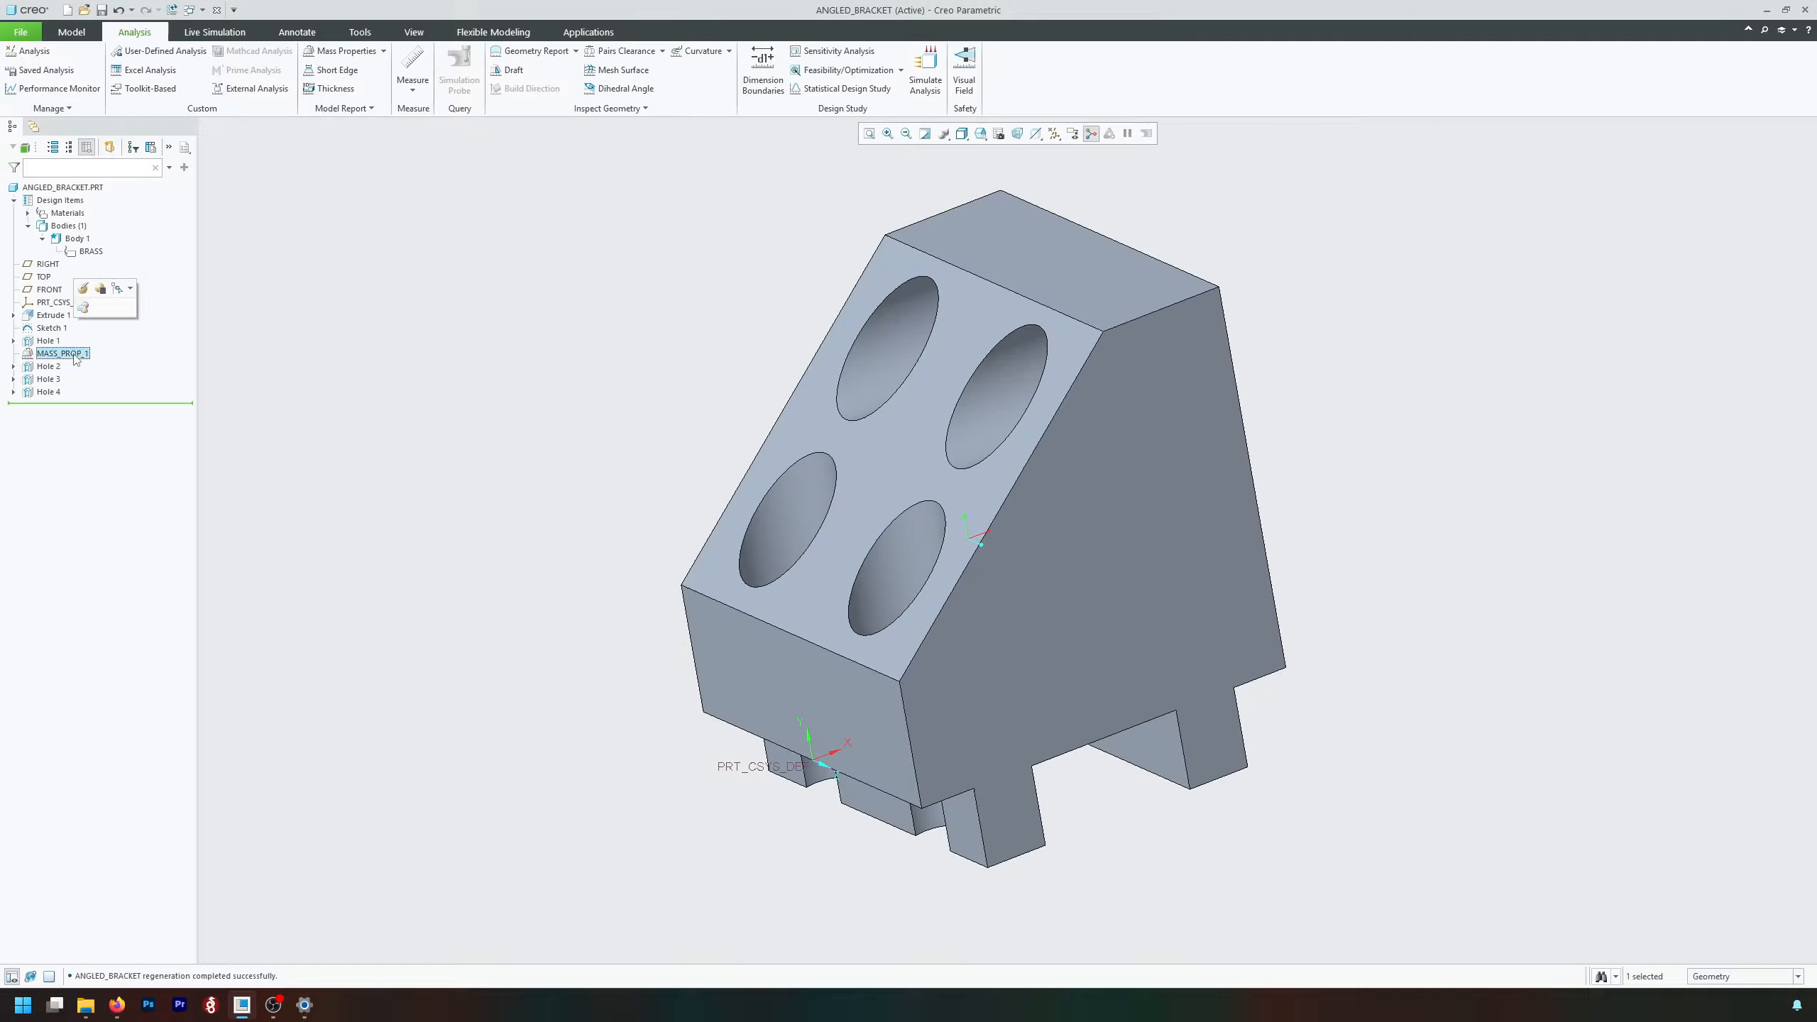
pyautogui.click(83, 288)
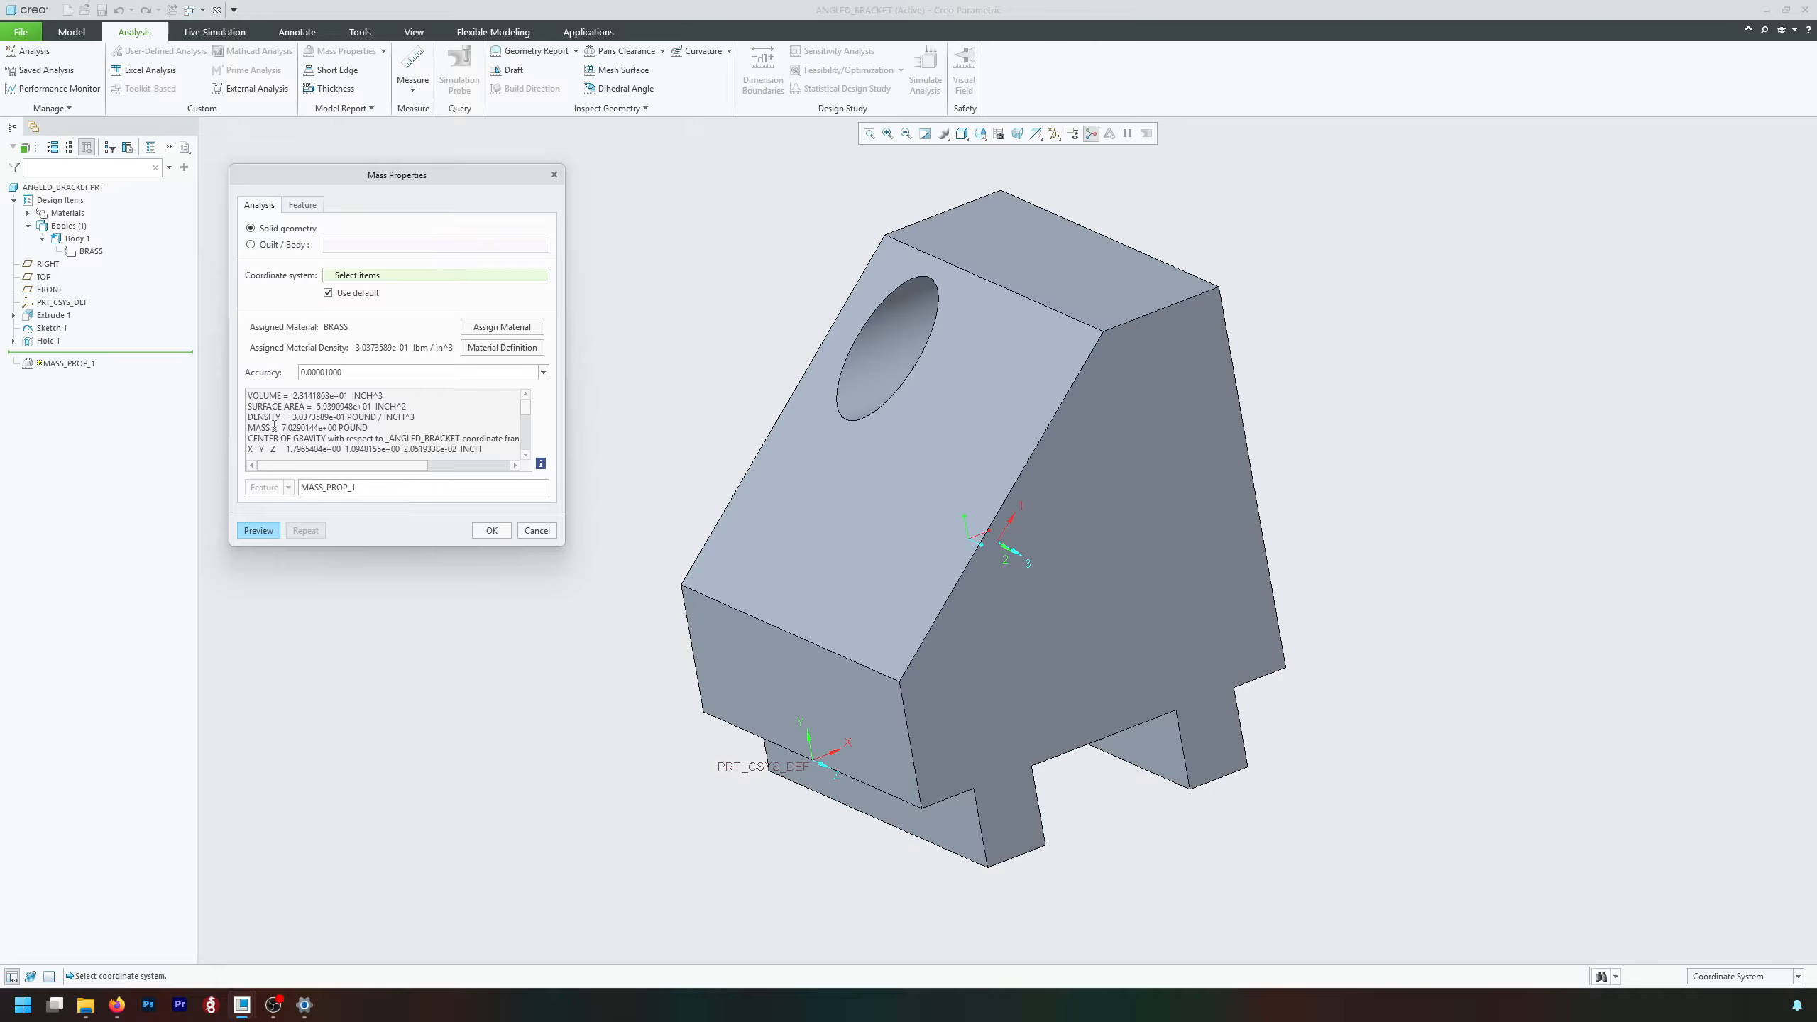
pyautogui.moveTo(273, 427); pyautogui.dragTo(392, 427)
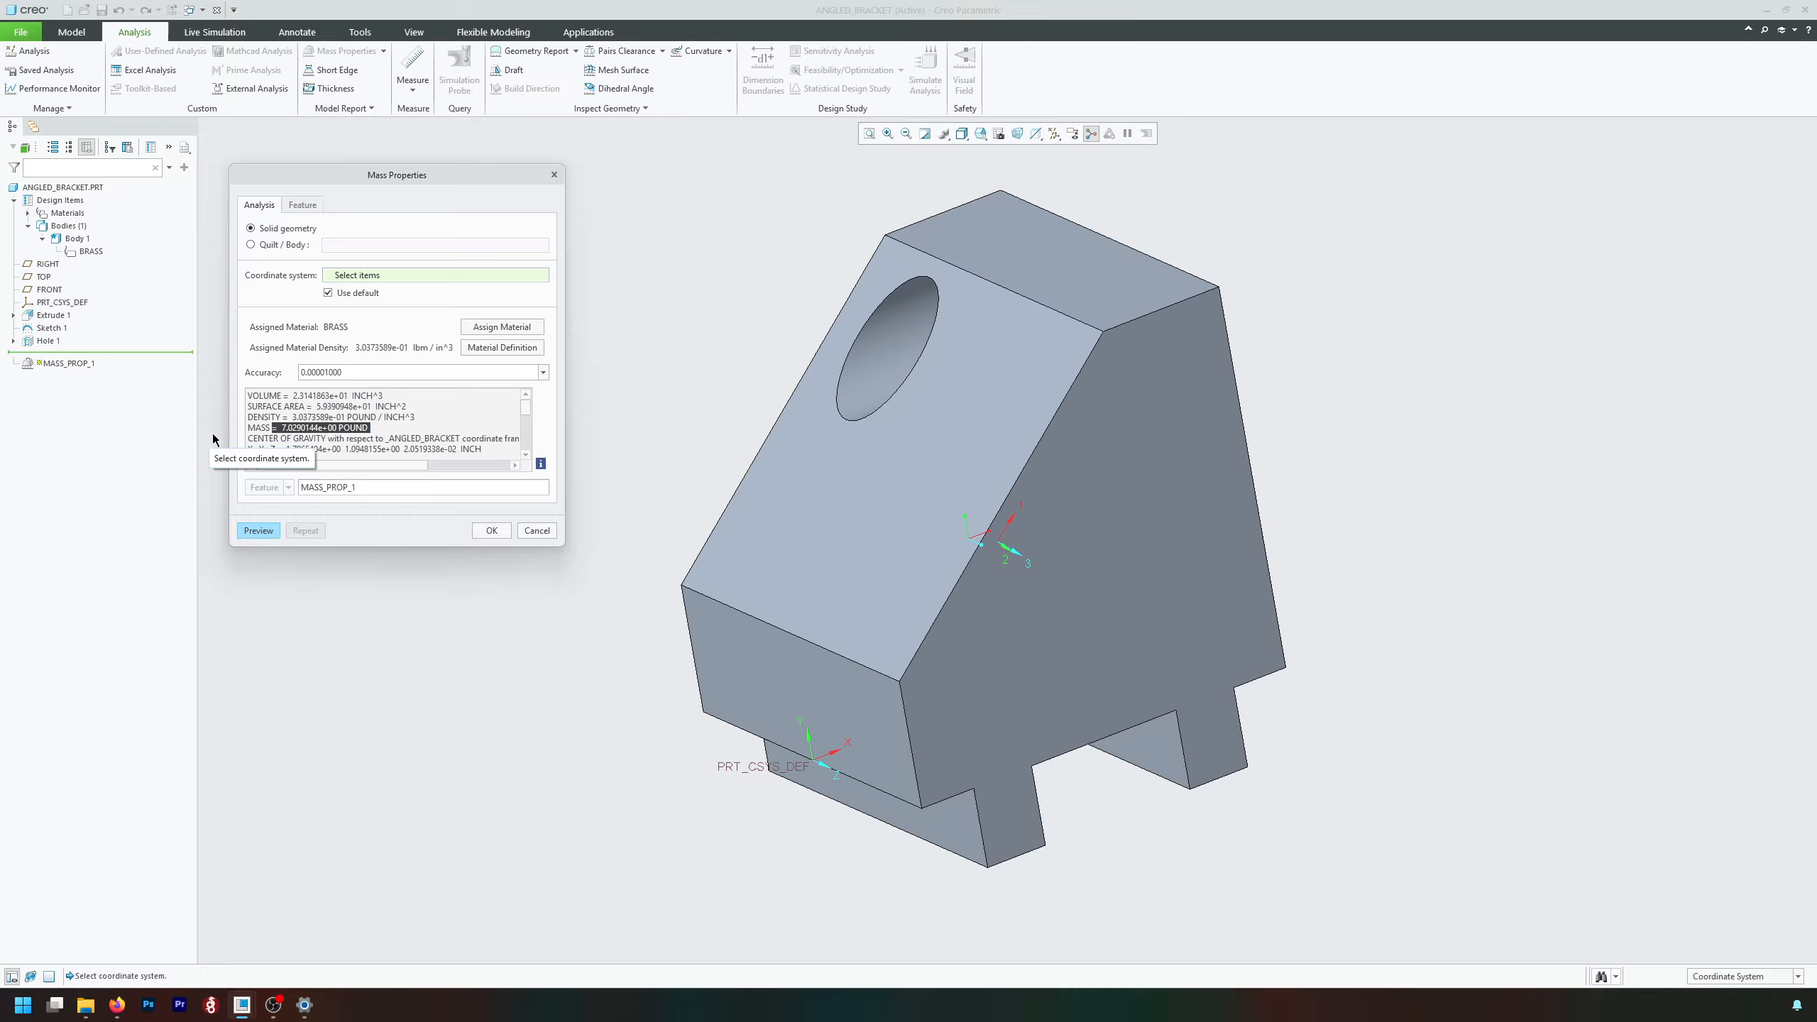
pyautogui.click(530, 533)
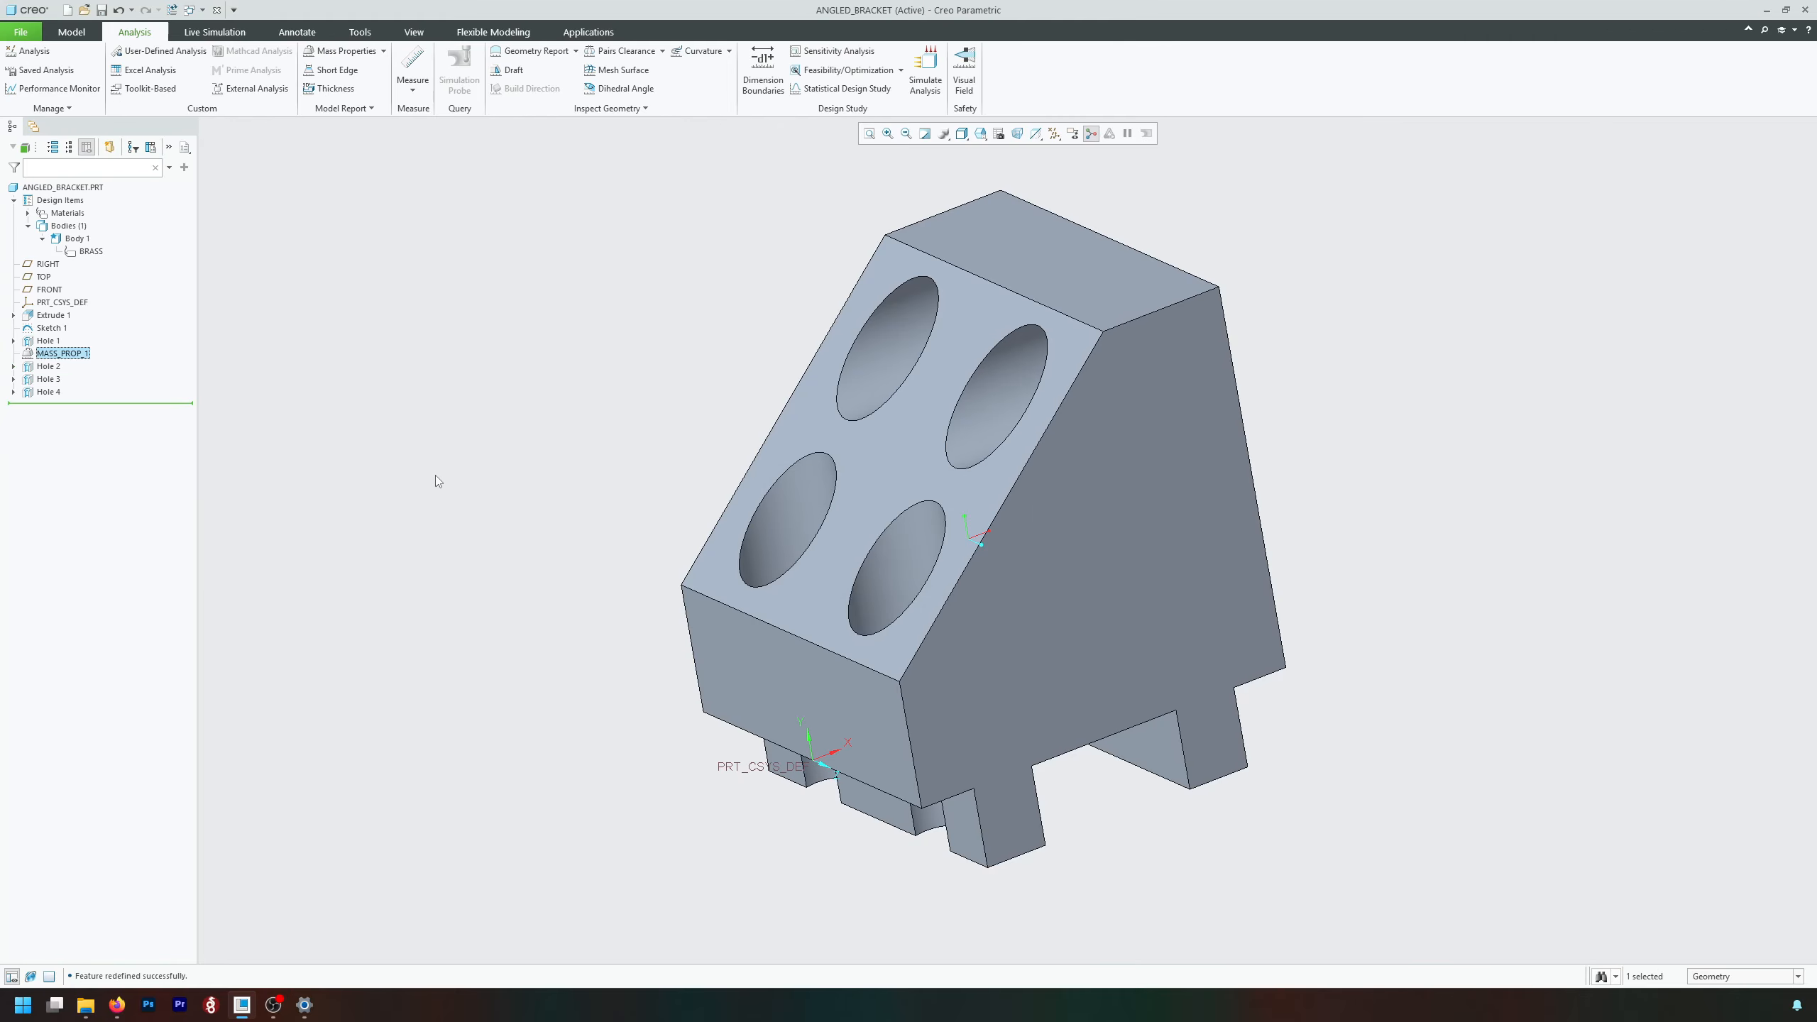
pyautogui.scroll(-1, 435, 474)
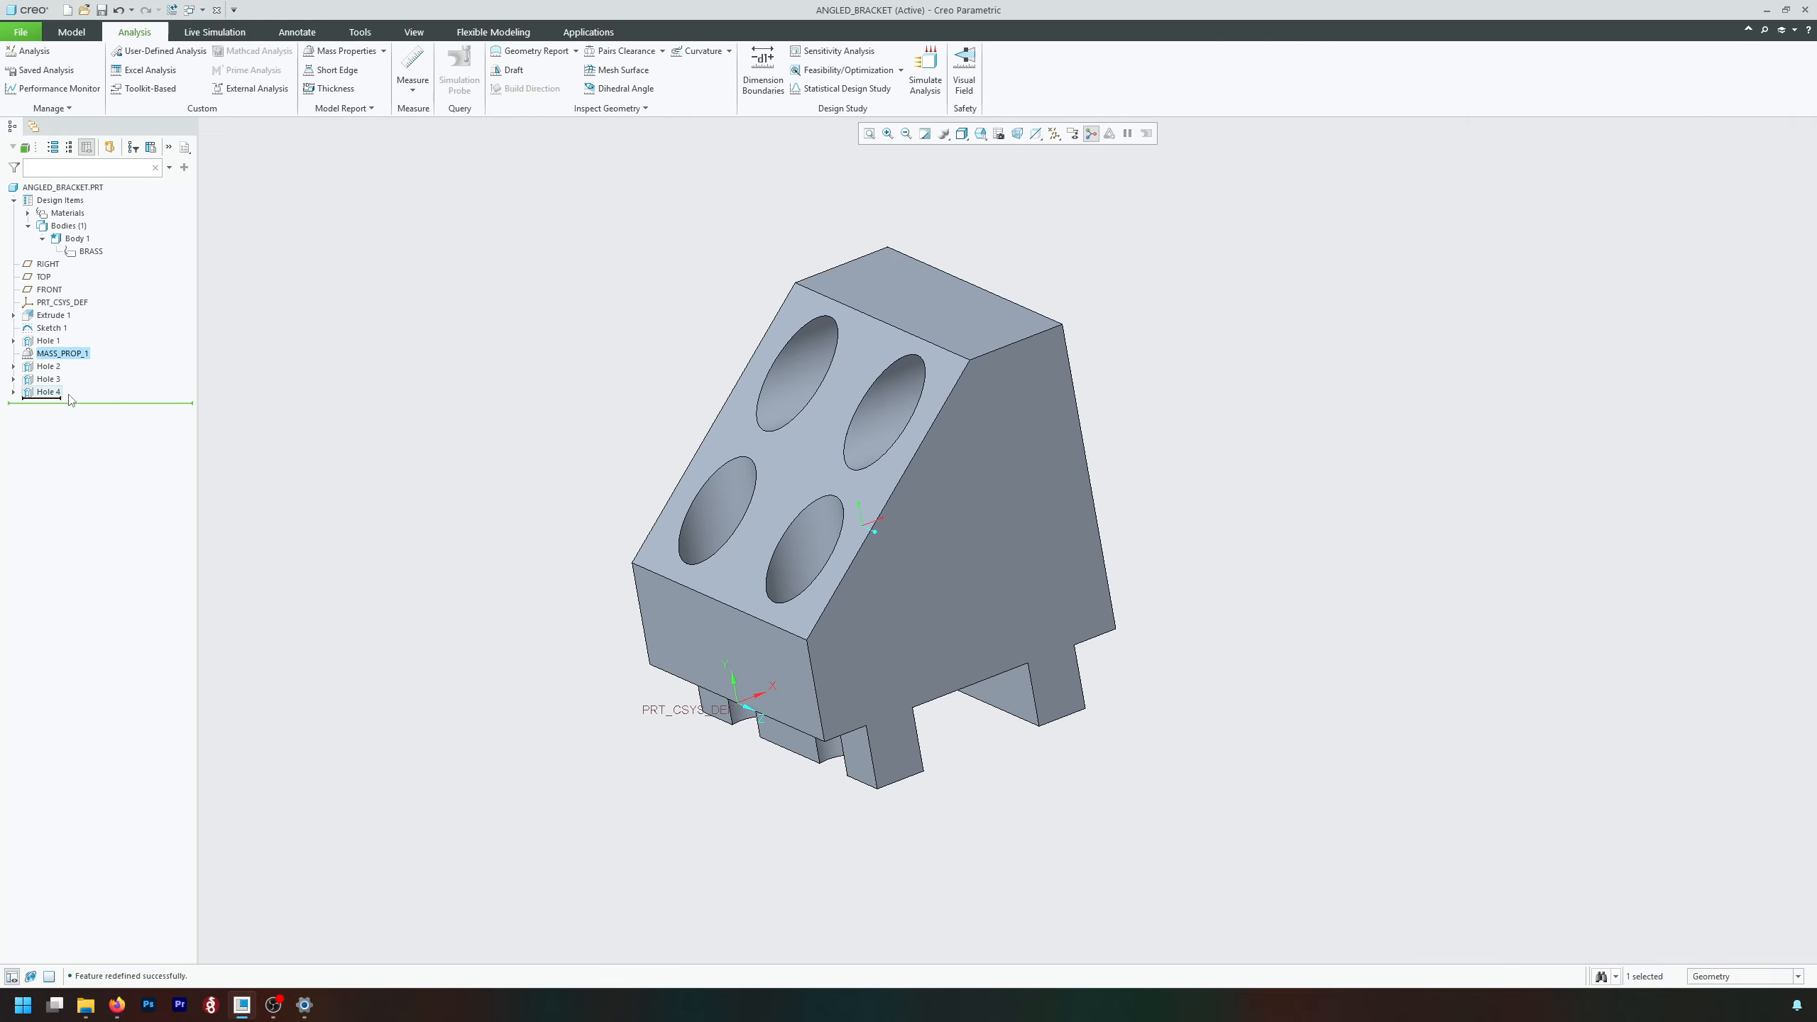